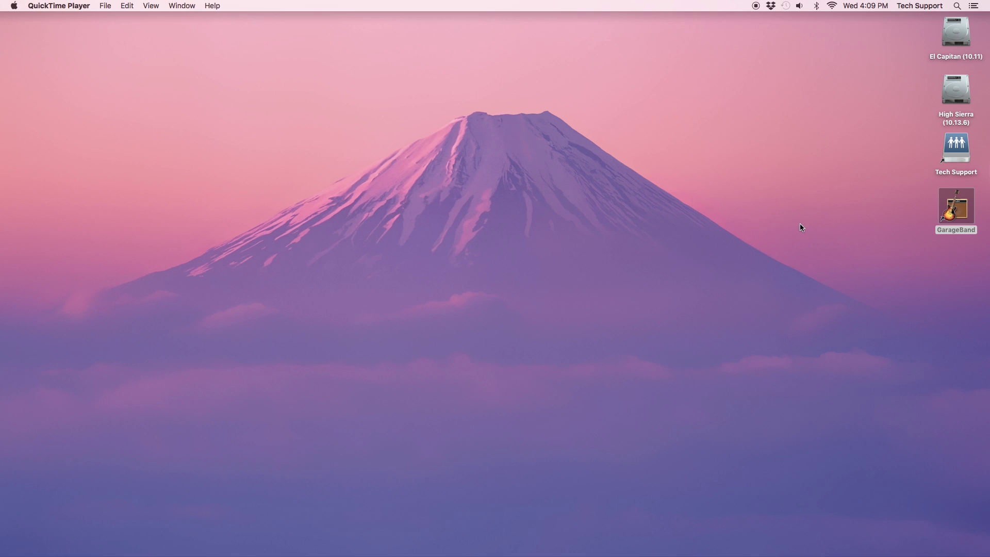
Launch GarageBand and start a new Empty Project.
double_click(956, 211)
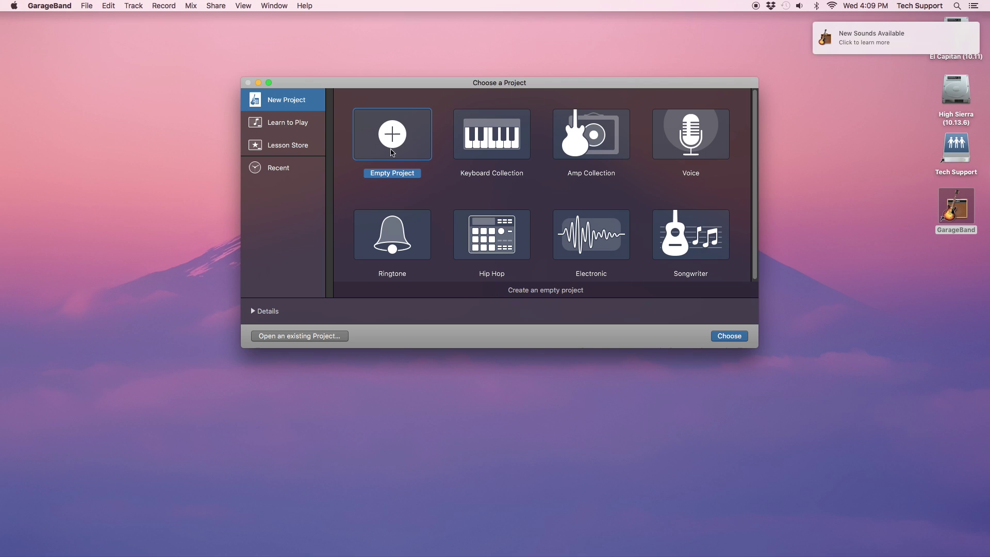
click(719, 338)
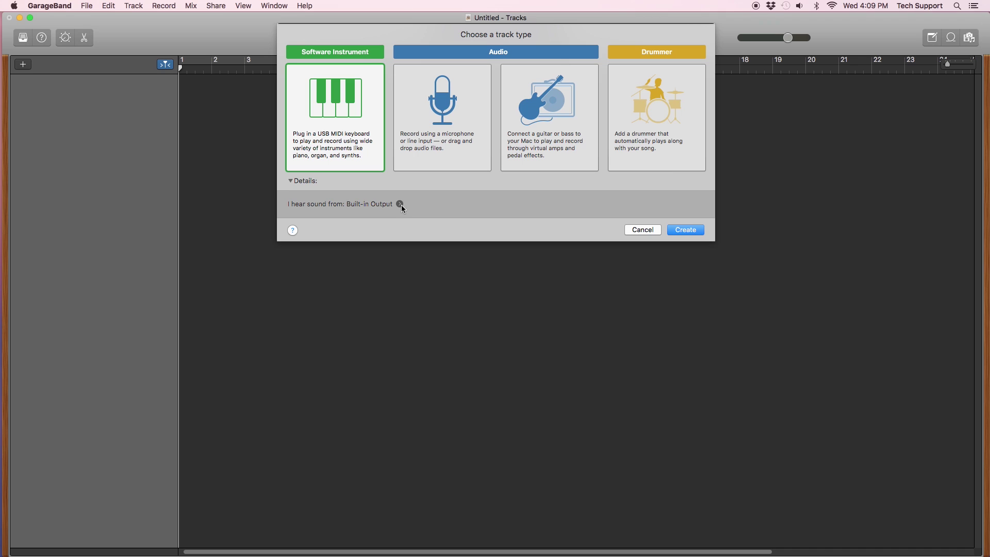
Open Preferences on the Audio/MIDI pane to check the Built-in Output and Input.
click(401, 204)
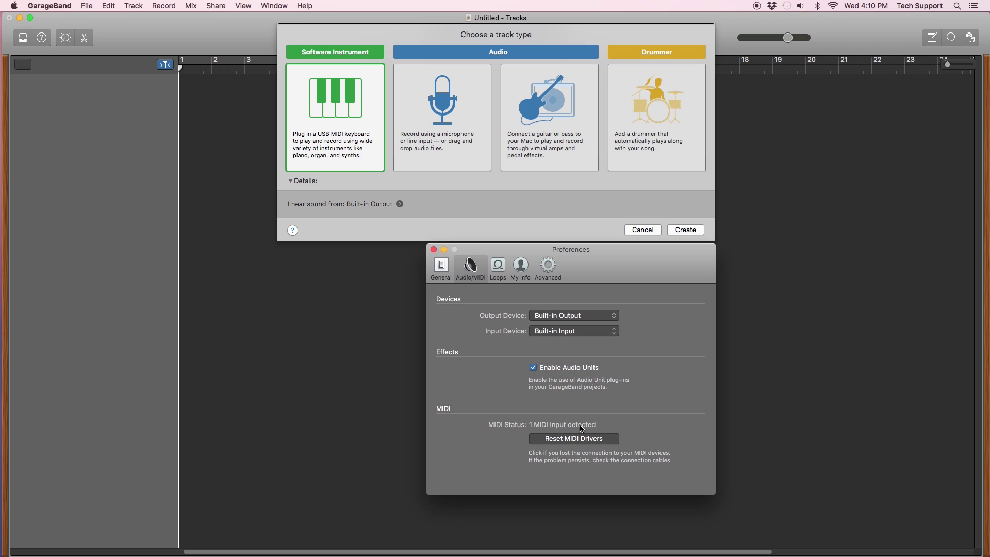
Close Preferences, create a Software Instrument track, and record a MIDI region of rising notes.
click(433, 250)
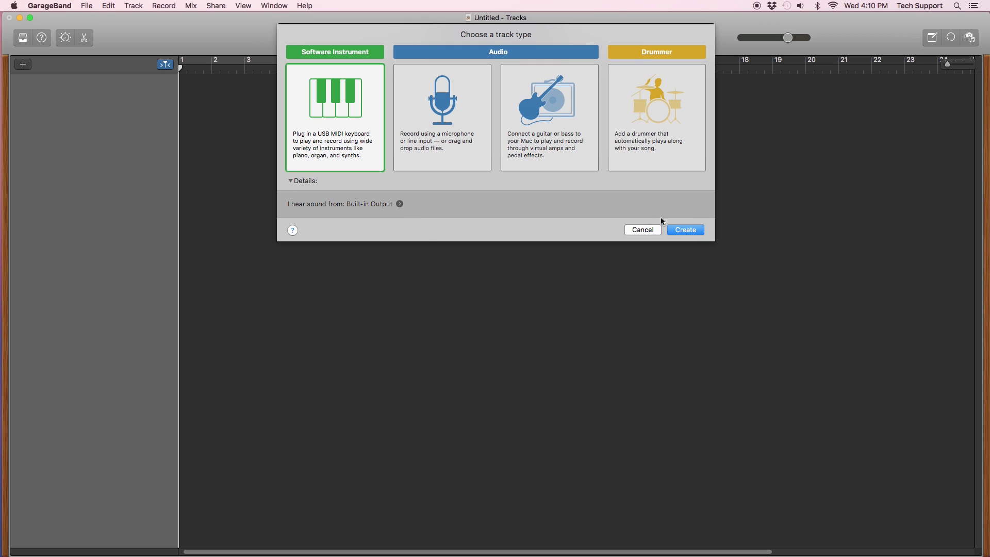
click(687, 230)
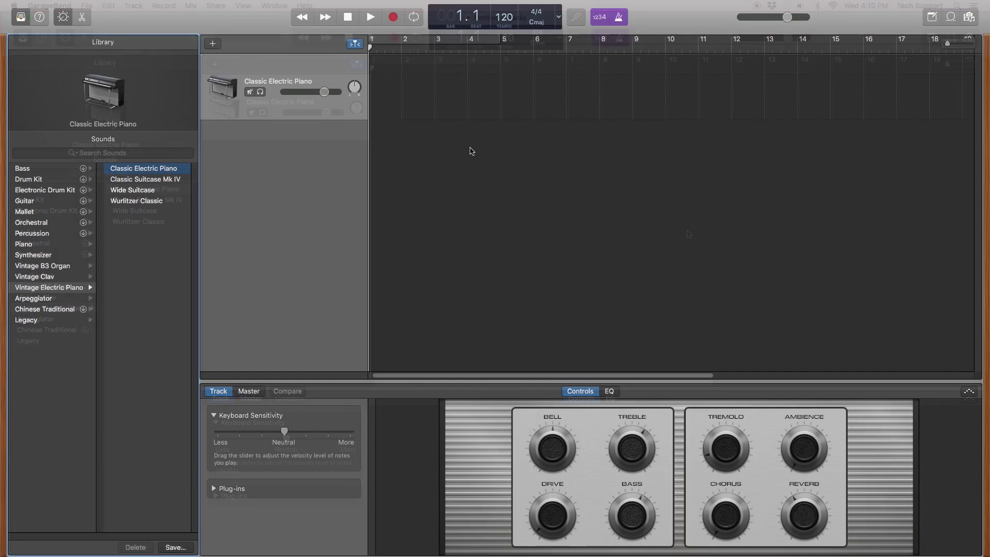
click(394, 20)
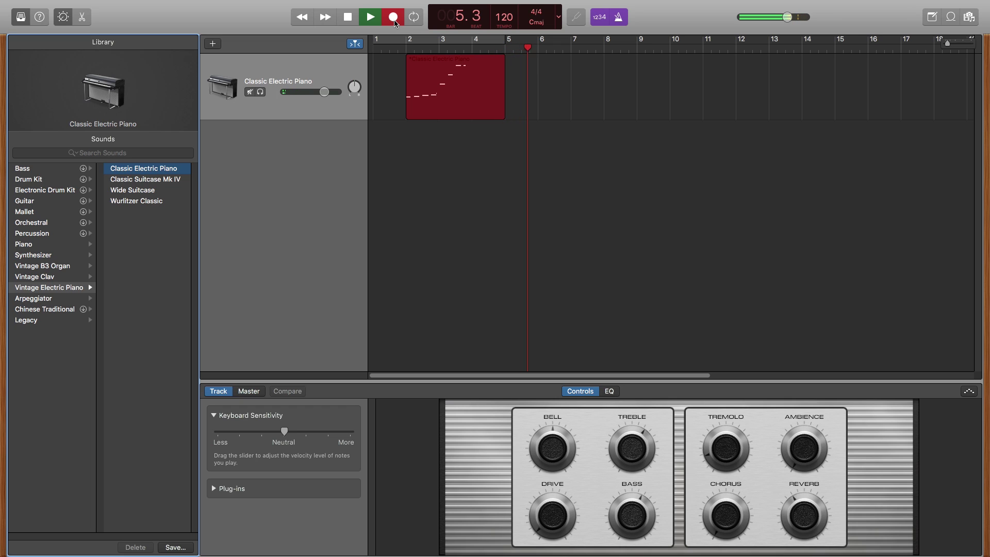
key(space)
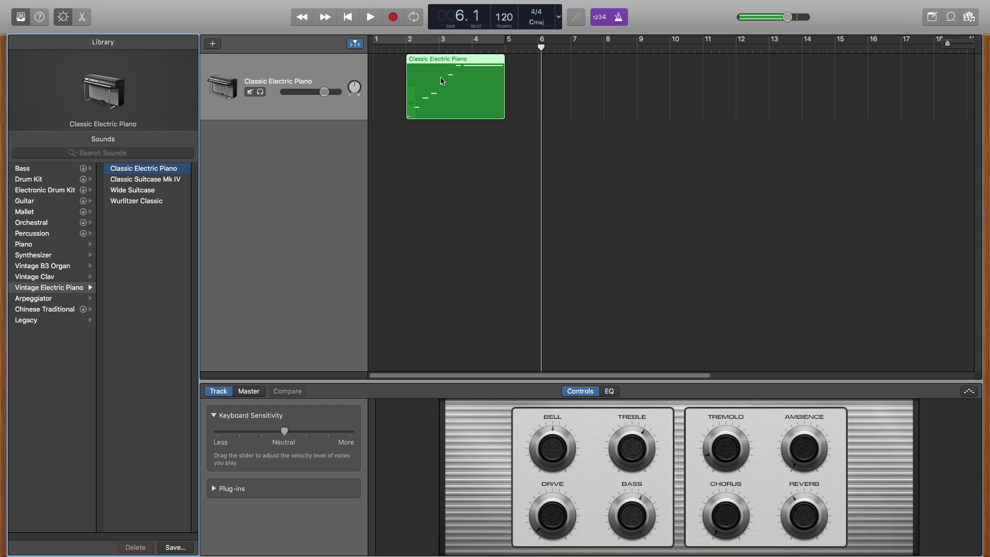
Open the region in the piano roll, move it to bar 1, and lengthen the first C2 note.
double_click(442, 81)
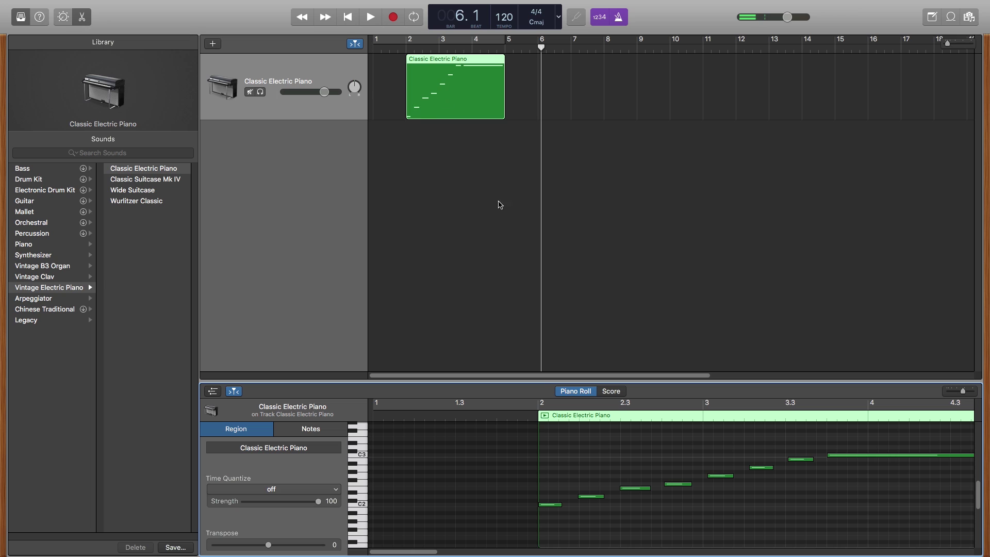
drag(433, 84, 420, 84)
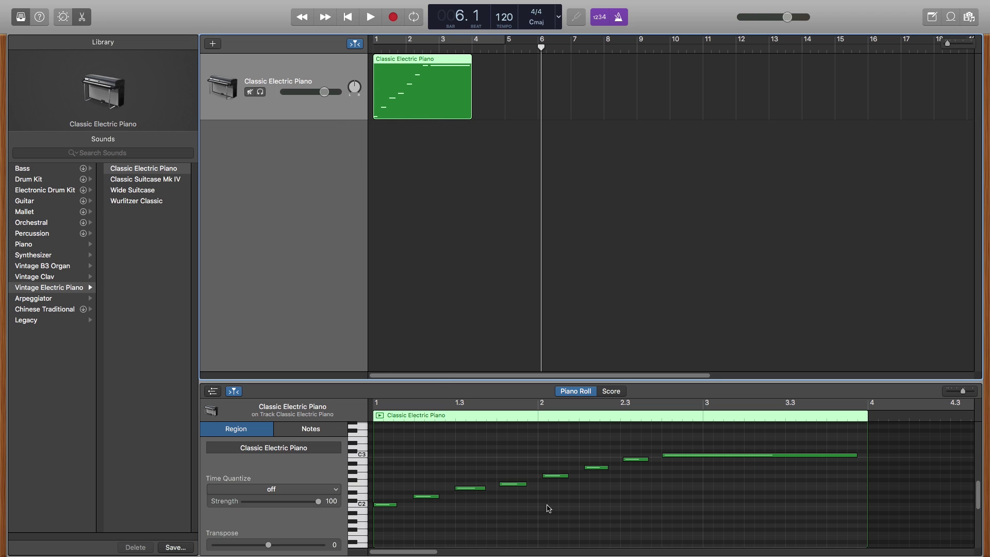
drag(396, 505, 413, 508)
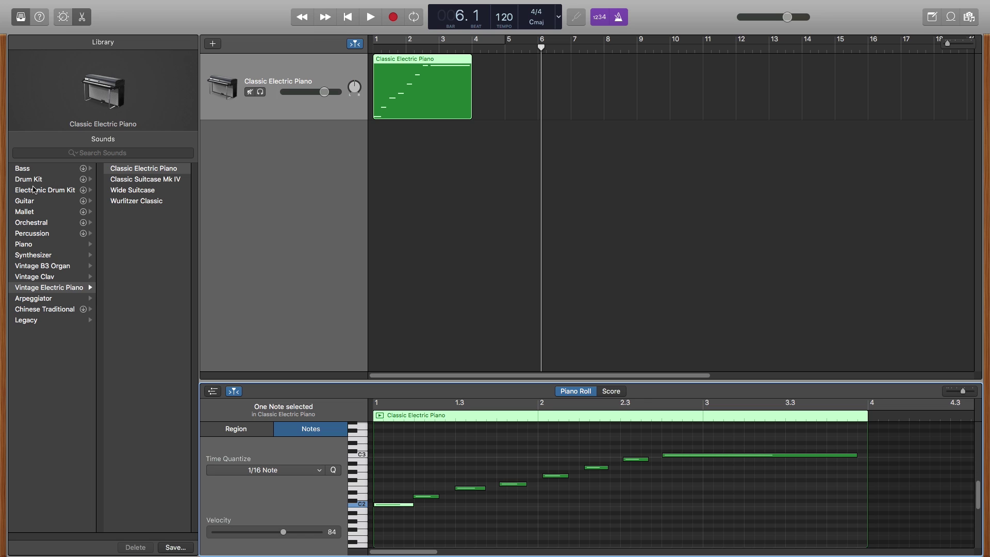
Browse the Library to the Synthesizer › Bass sounds.
click(34, 255)
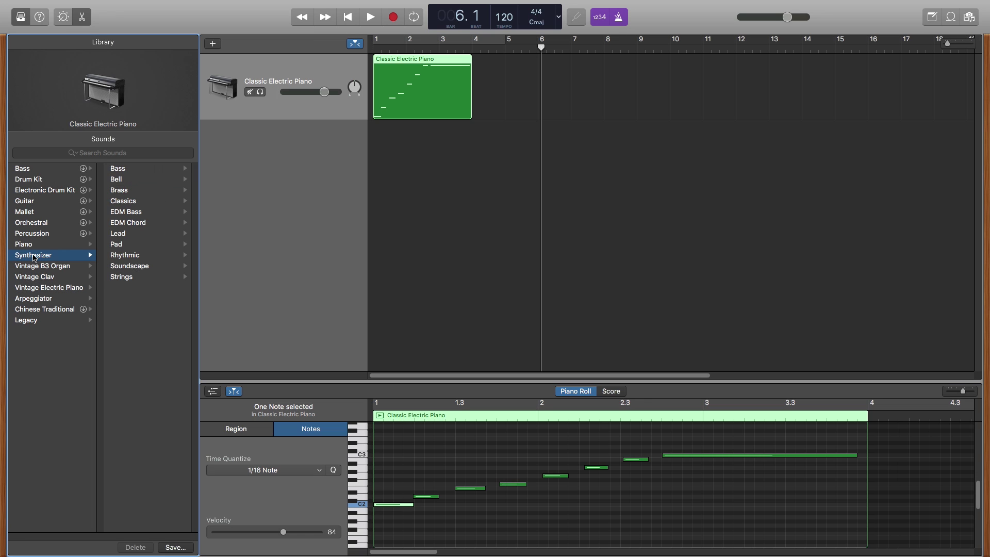
click(117, 170)
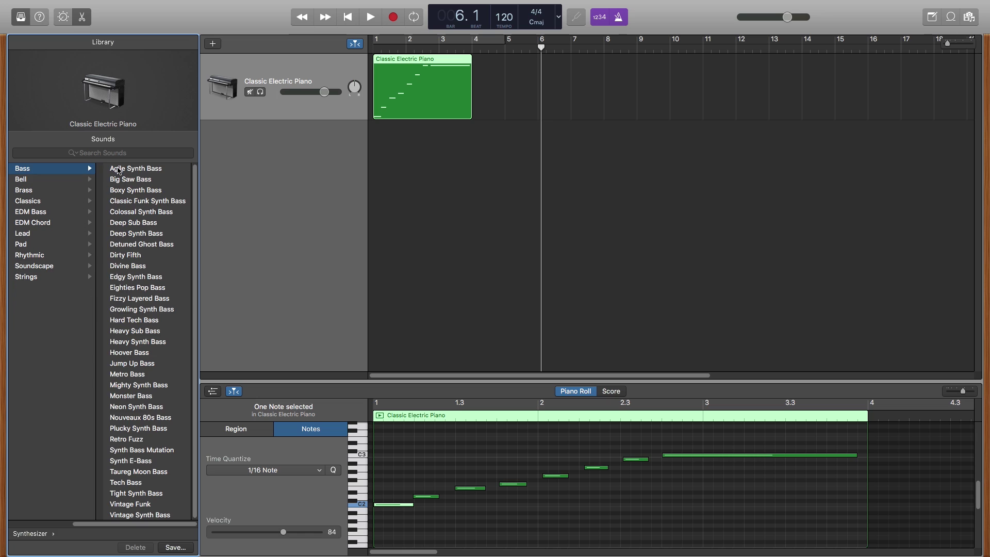
scroll(153, 335, down, 1)
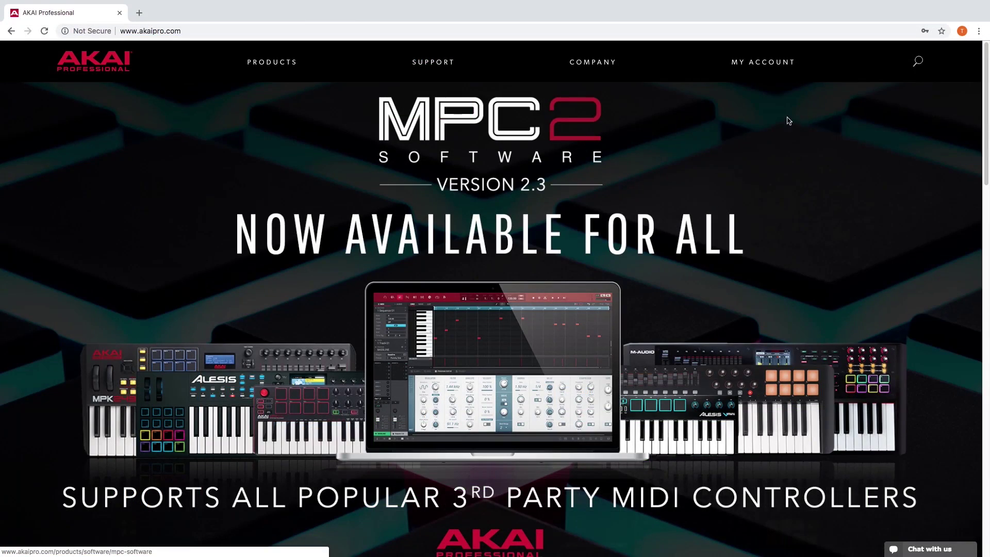
Open the account registration page and fill in the first and last name.
mouse_move(767, 71)
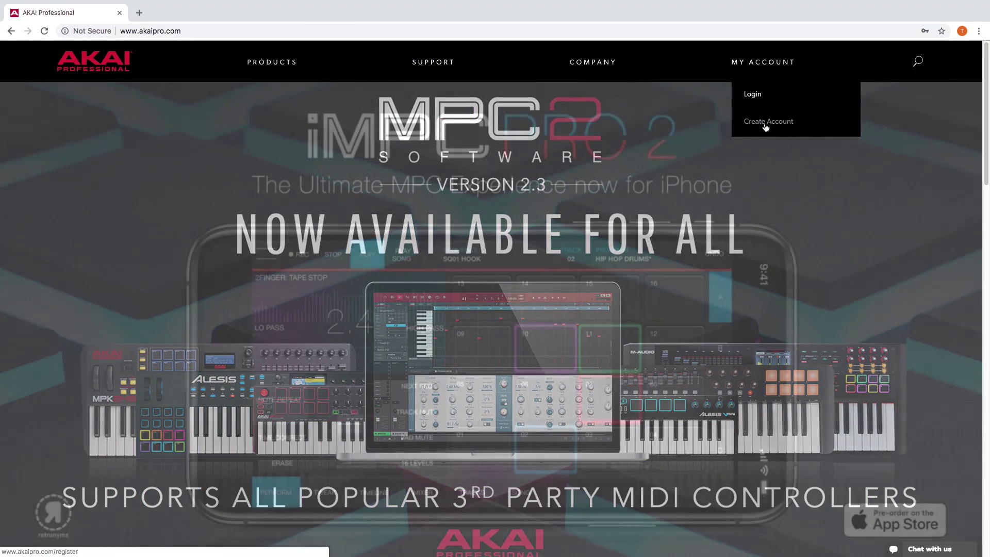
click(765, 123)
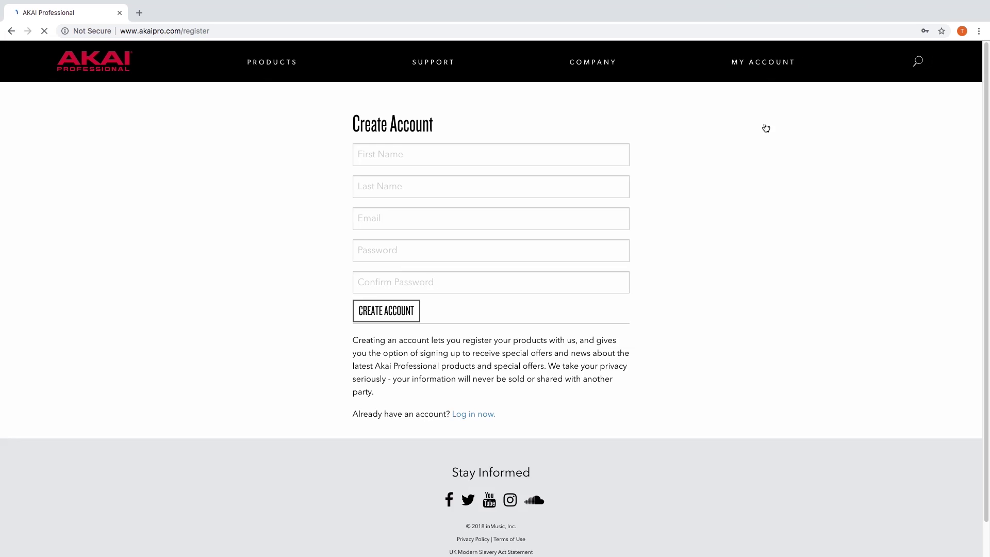
click(515, 154)
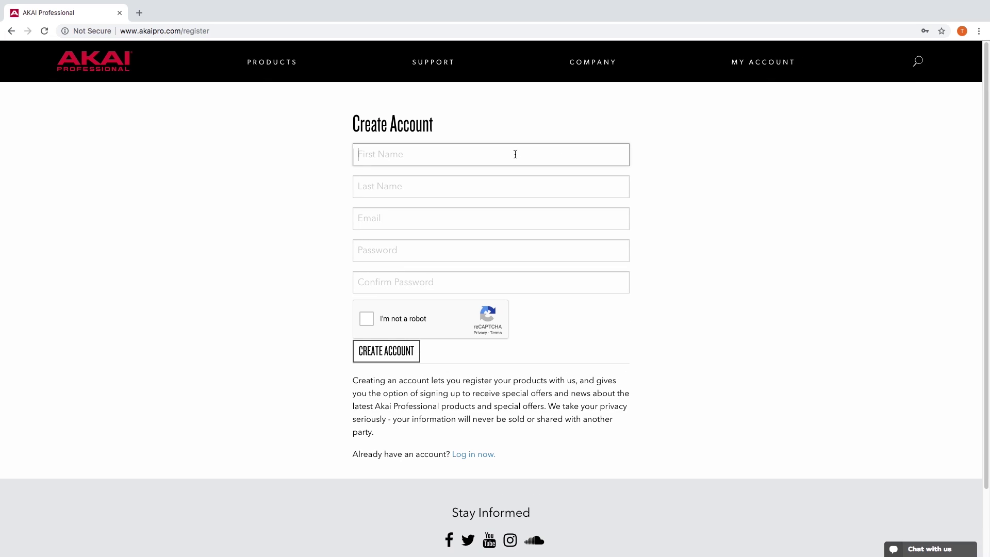
text(Tech)
key(Tab)
text(Support)
key(Tab)
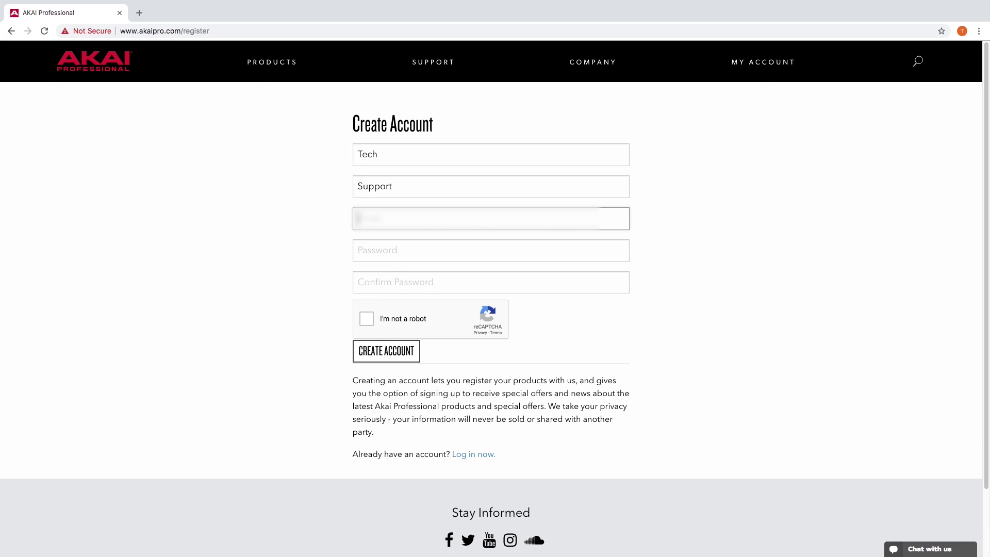
Fill in the saved e-mail and the password twice, pass reCAPTCHA, and submit the registration.
key(Down)
key(Down)
key(Return)
key(Tab)
text(••••••••••)
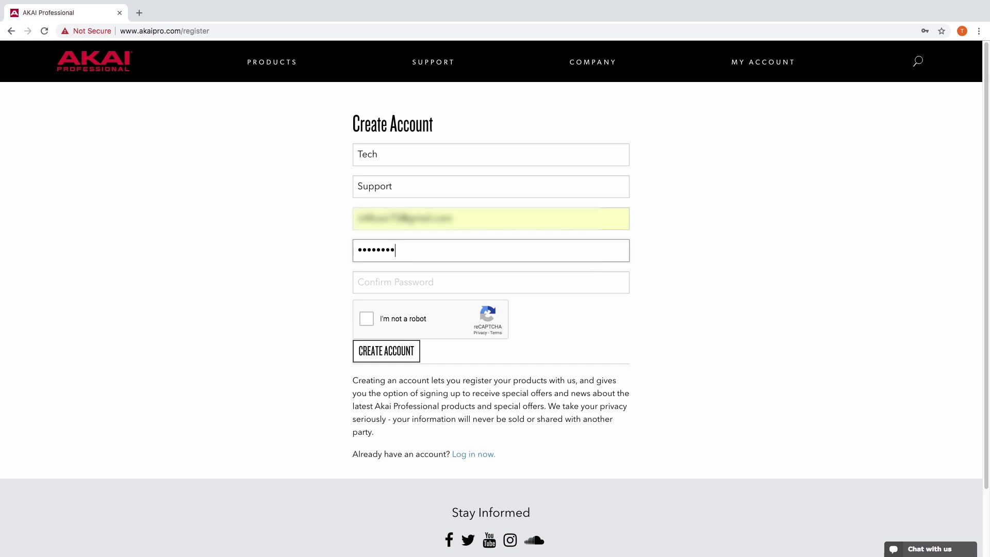
key(Tab)
text(••••••••••)
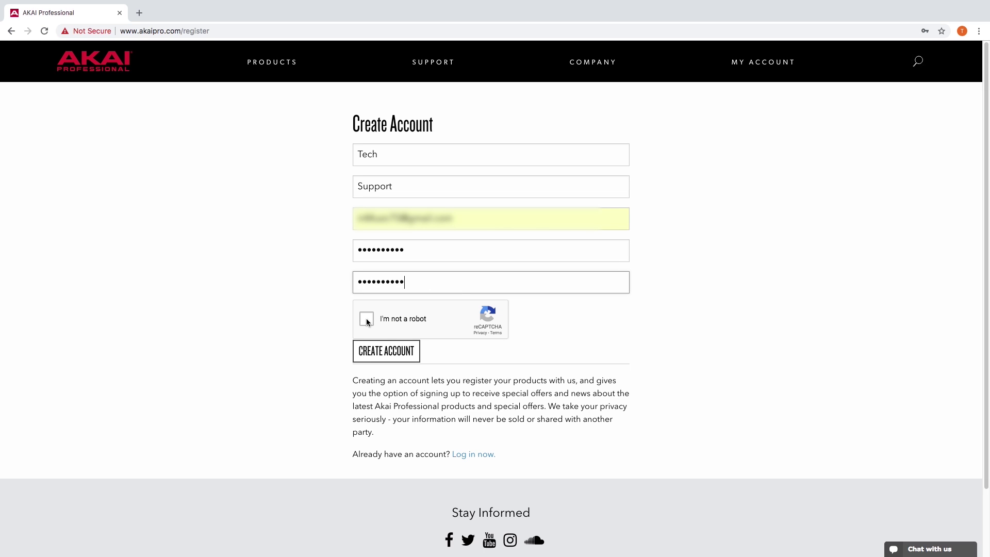
click(367, 320)
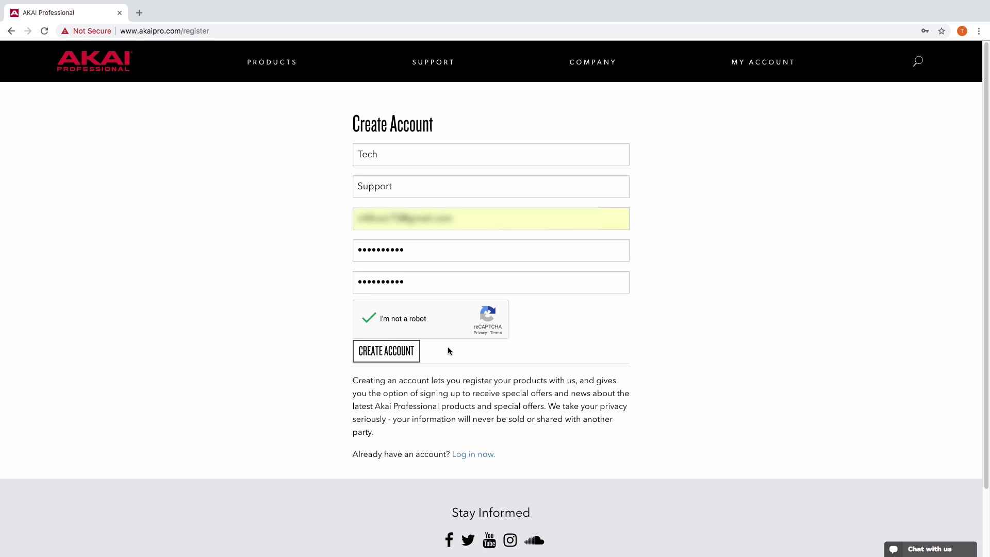
click(391, 355)
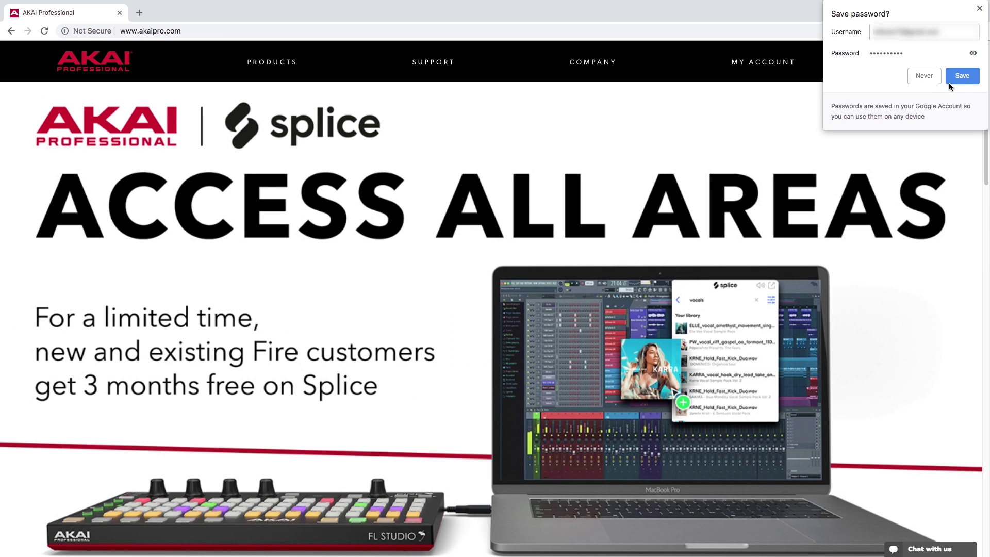
Save the password in the browser and choose MPK Mini MKII on the product registration page.
click(950, 81)
mouse_move(748, 64)
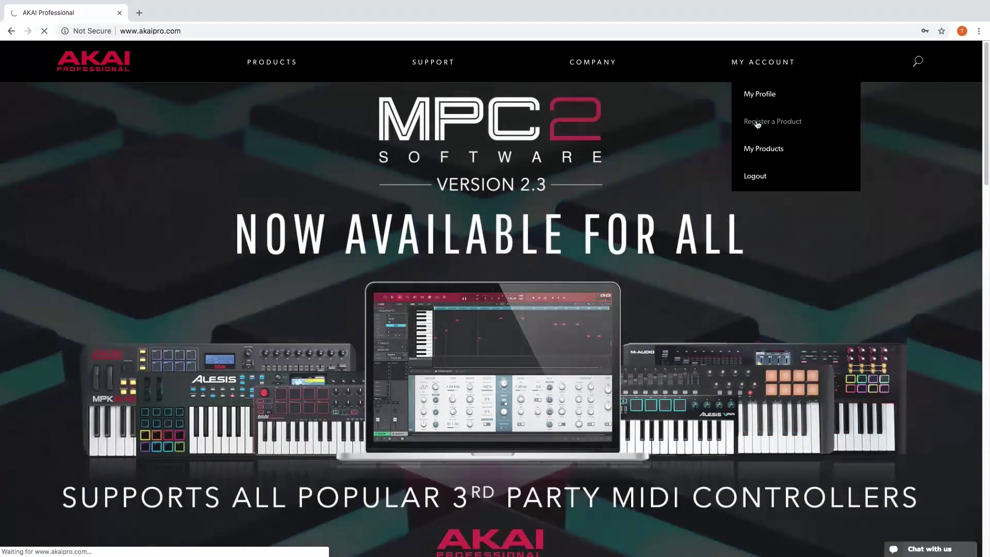
click(756, 124)
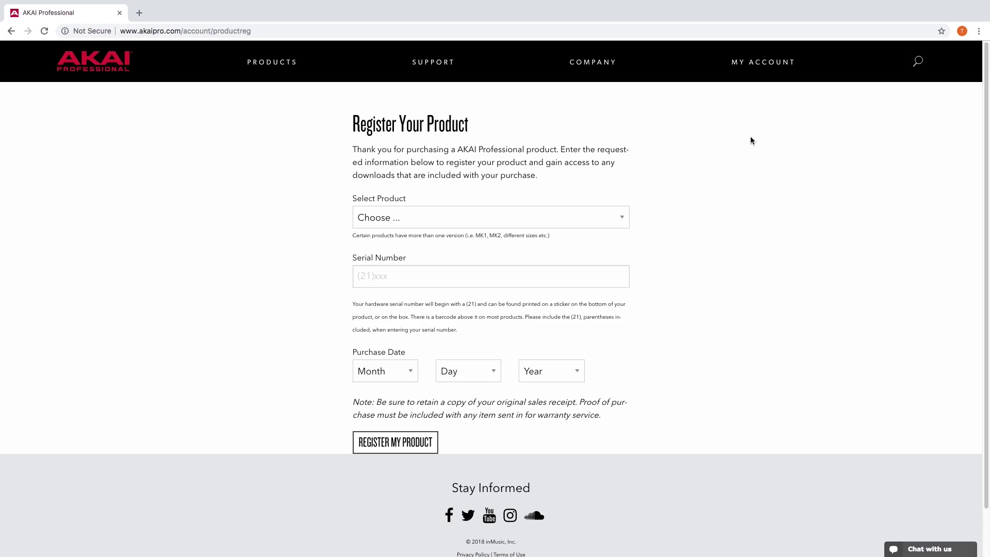
click(622, 221)
scroll(577, 262, down, 10)
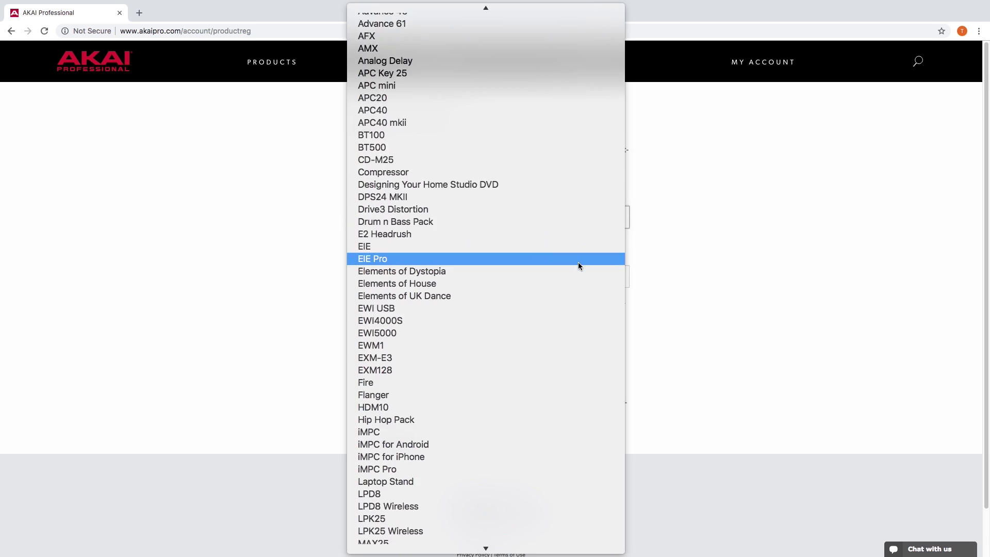
scroll(433, 392, down, 3)
click(423, 401)
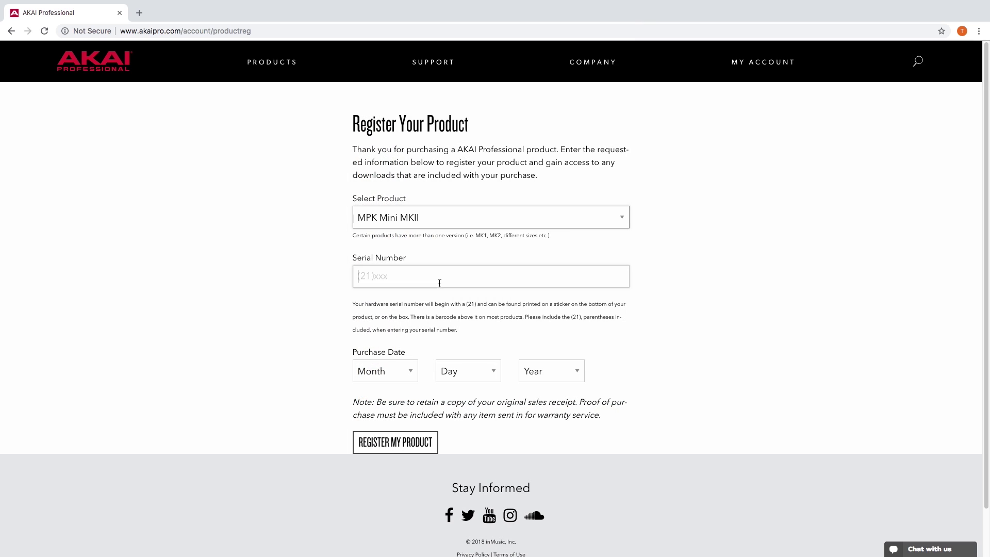
Enter the product serial number and set the purchase date to December 05, 2018.
click(437, 283)
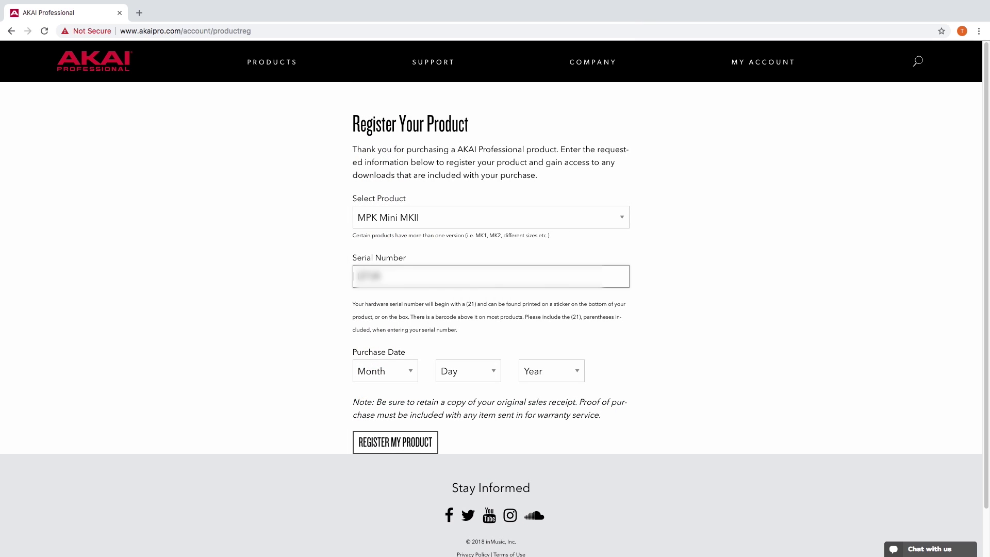
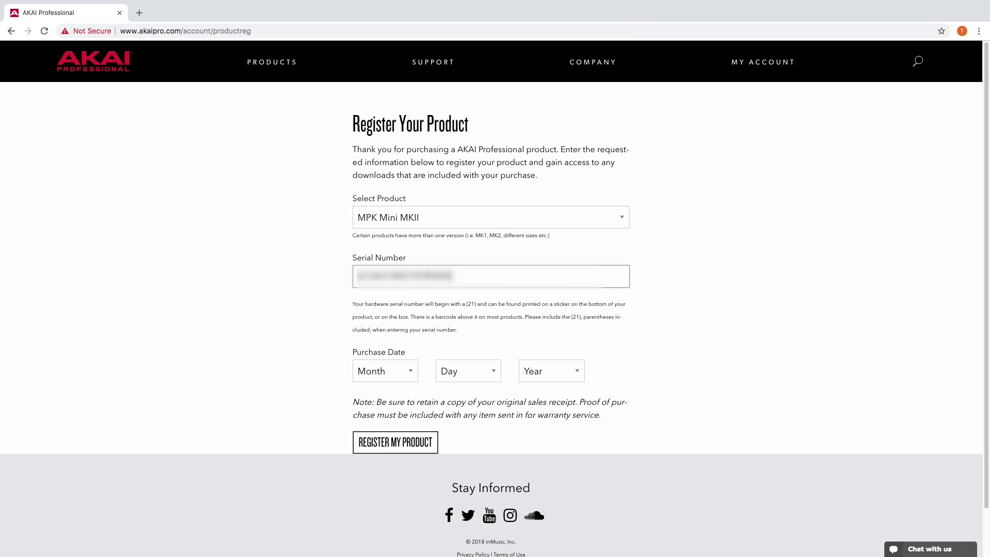
click(385, 371)
click(379, 520)
click(453, 379)
click(453, 429)
click(551, 371)
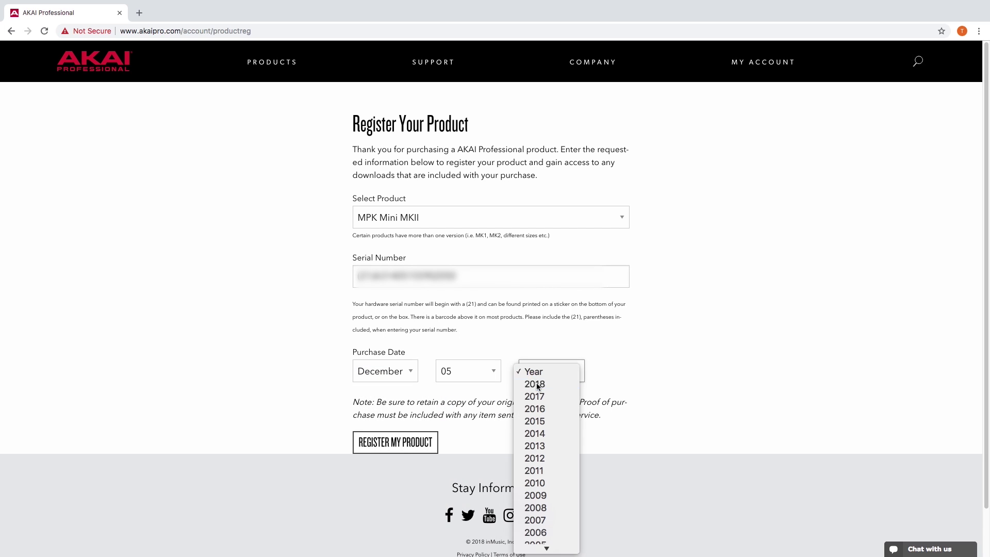
click(541, 390)
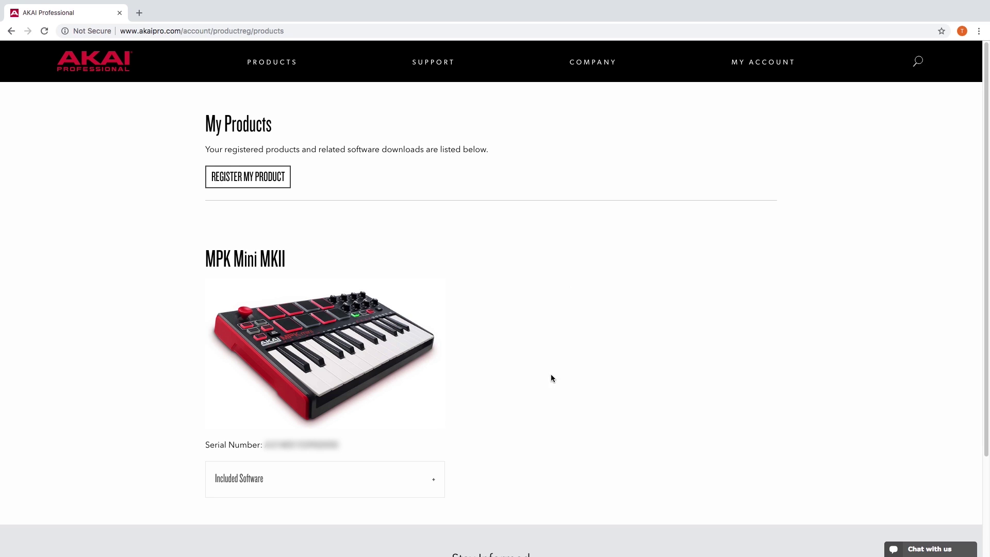
Expand Included Software and copy the AIR Hybrid authorization code.
click(436, 478)
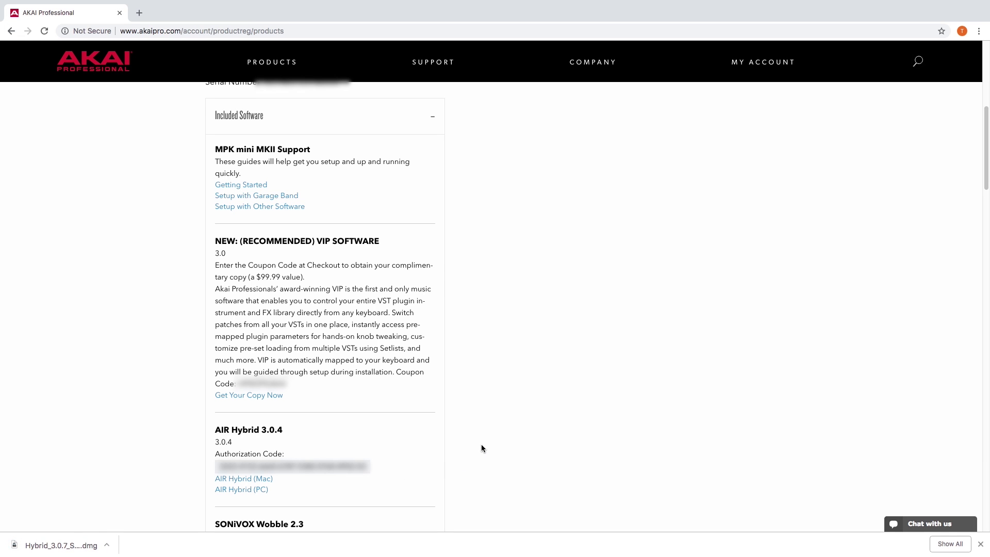
drag(366, 471, 232, 468)
right_click(232, 468)
click(252, 477)
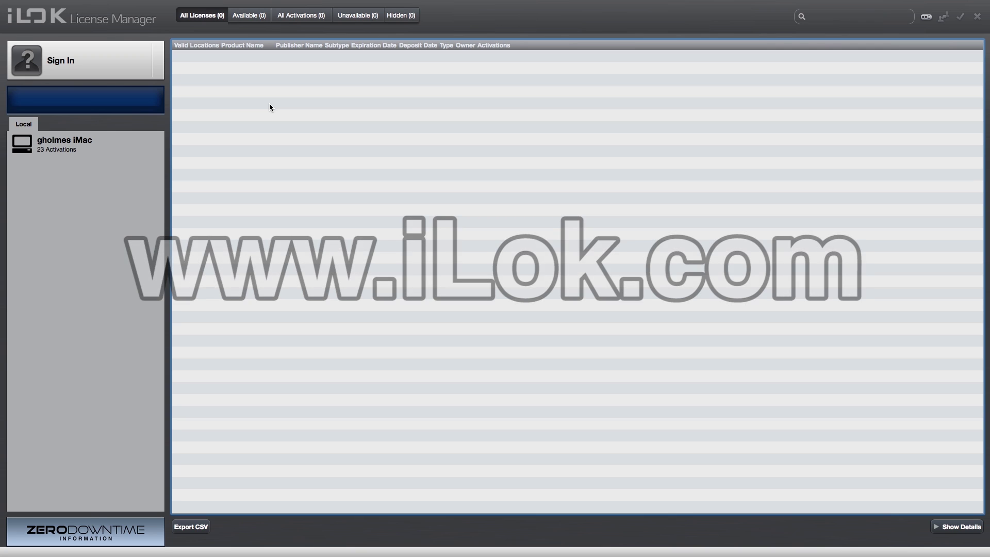
Sign in to iLok License Manager with the account username and password.
click(118, 71)
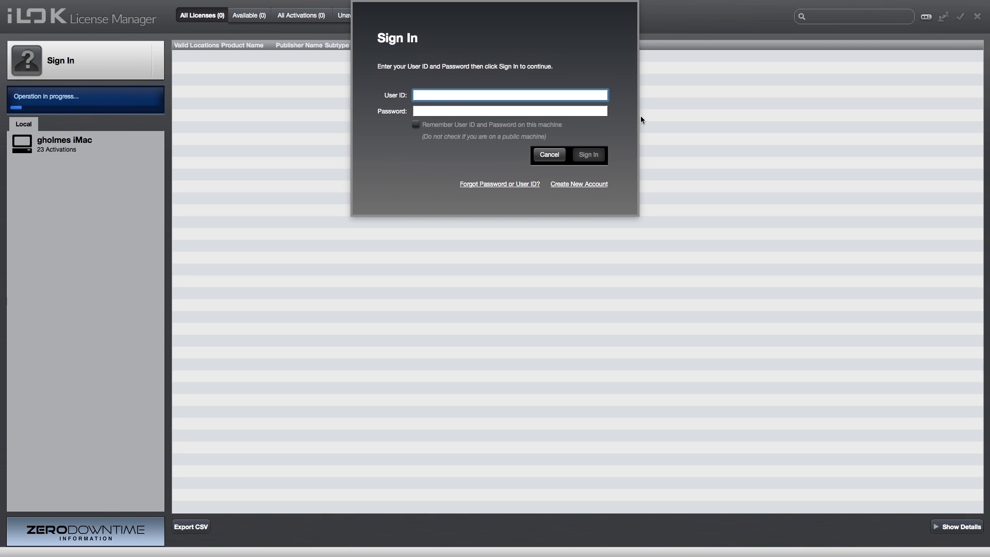
text(inMusiciLok)
key(Tab)
text(••••••••••)
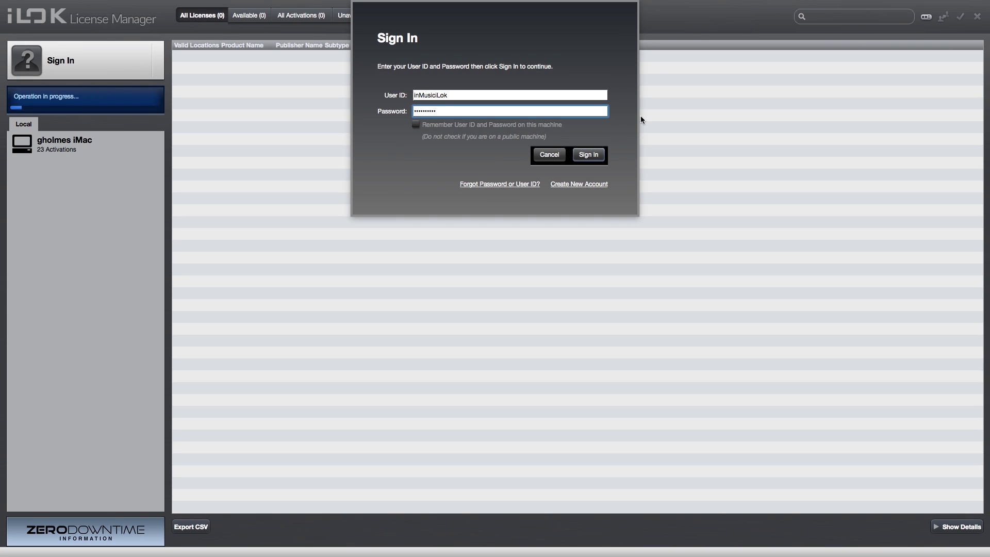
click(599, 154)
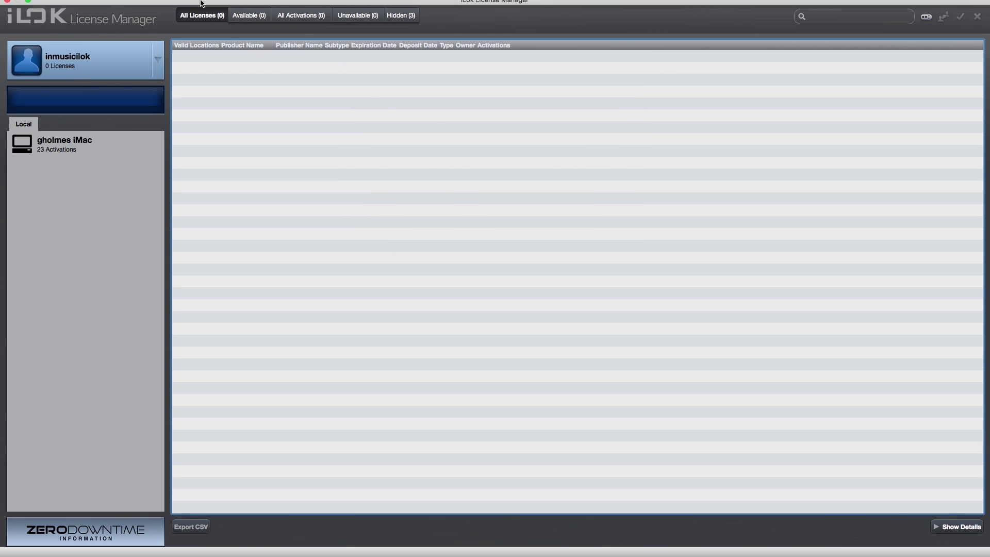
Redeem the pasted activation code and activate the Hybrid license on the local iMac.
click(175, 6)
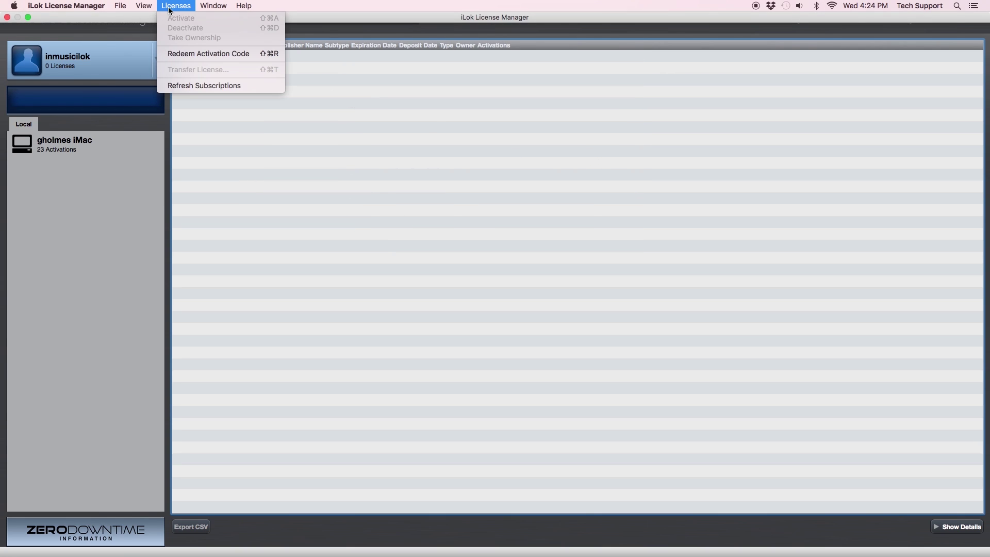
click(180, 54)
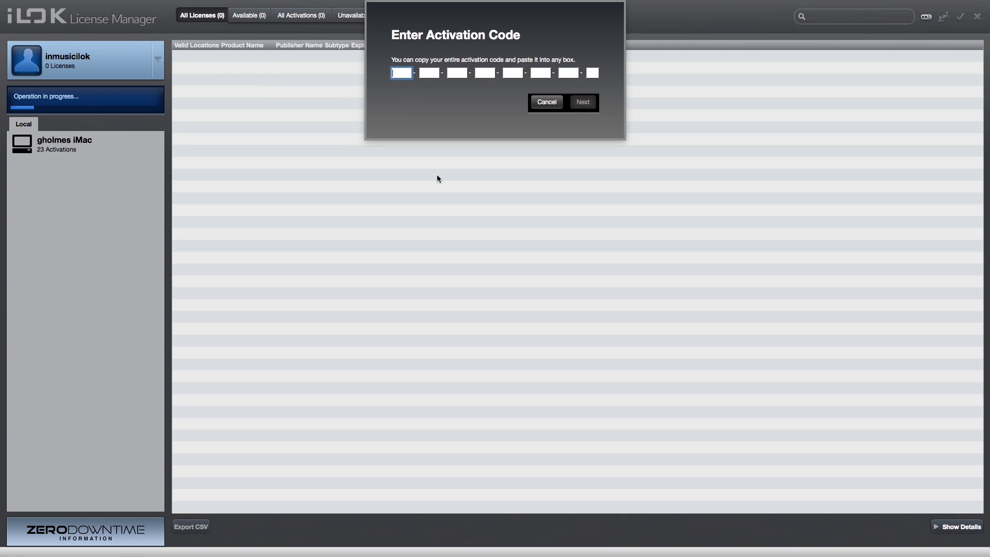
key(super+v)
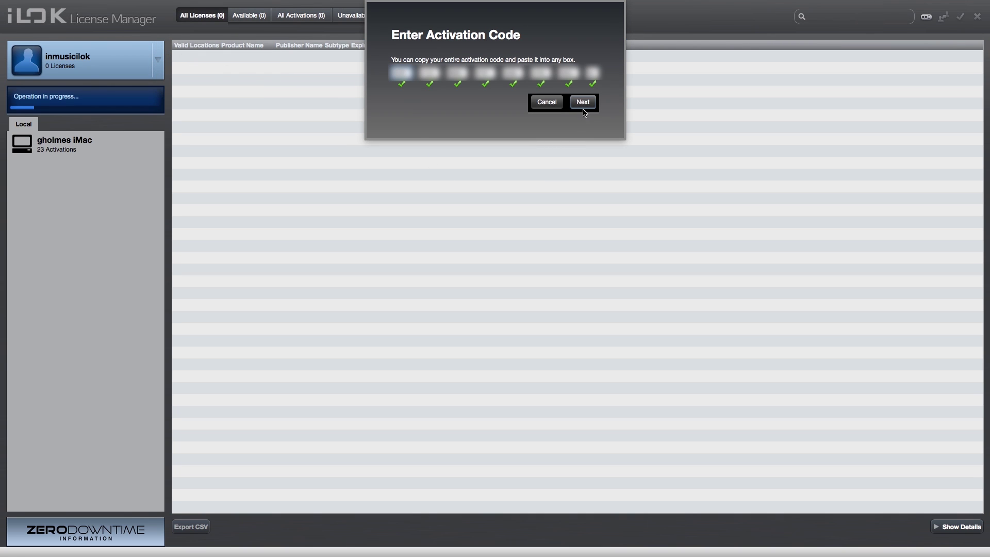
click(583, 109)
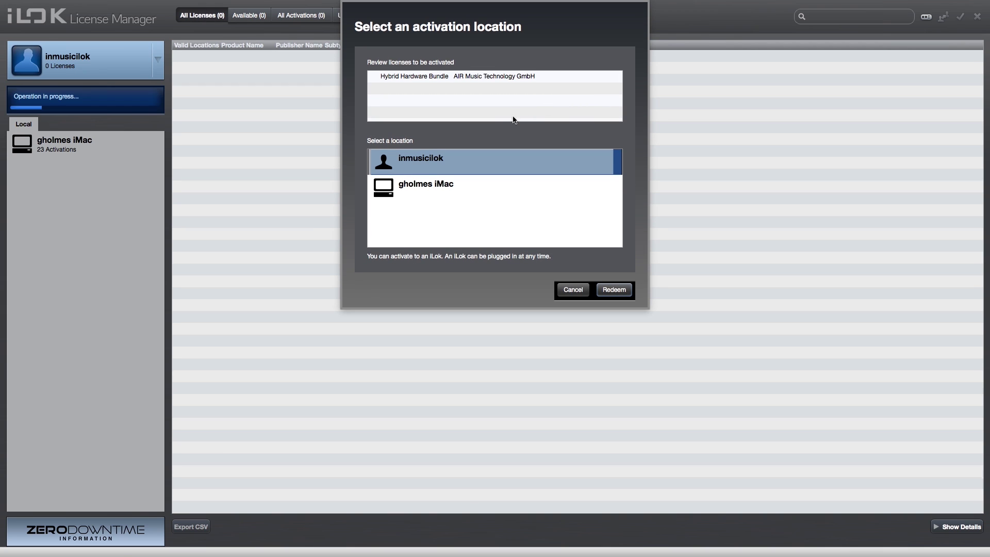
click(431, 184)
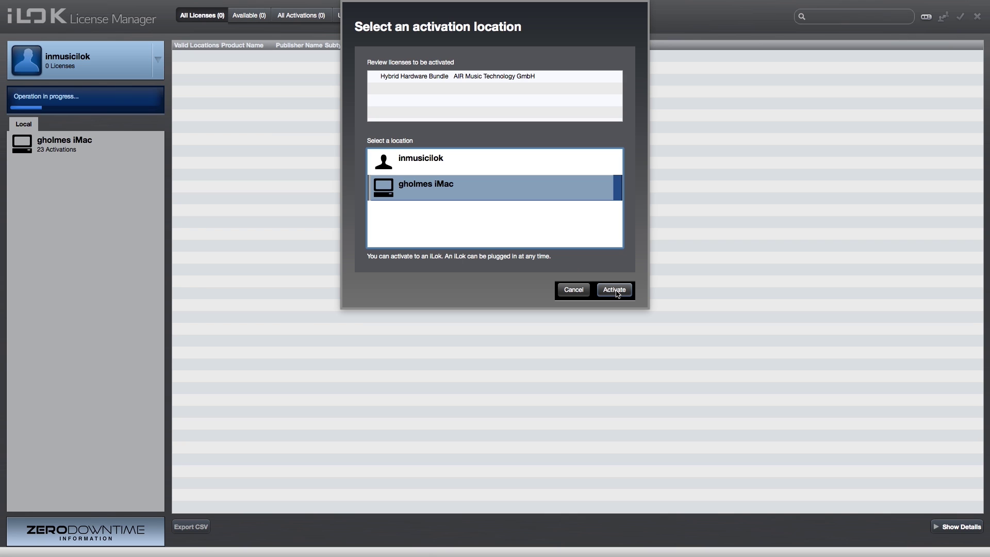
click(617, 291)
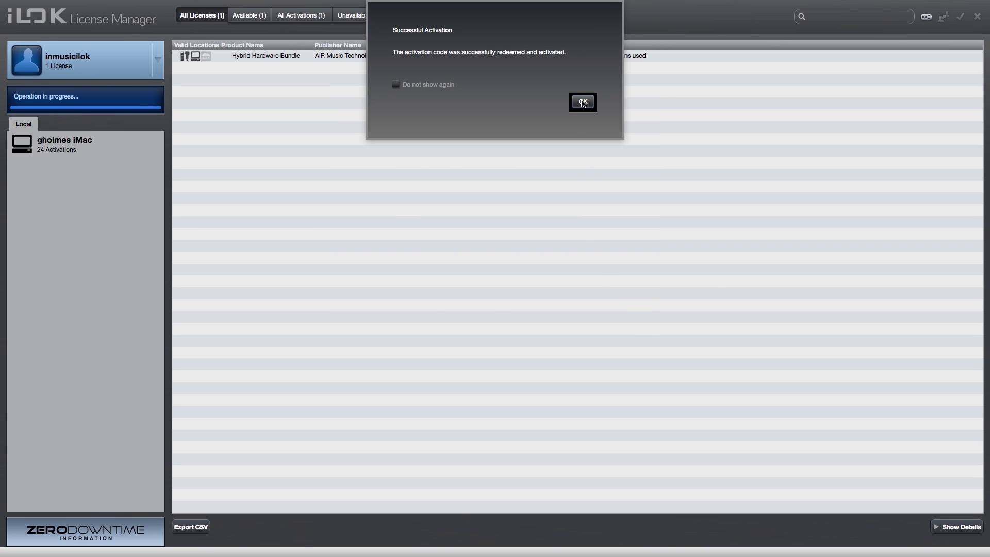
Dismiss the activation message, view Downloads in a new Finder window, and open Hybrid_3.0.7_Setup.
click(582, 102)
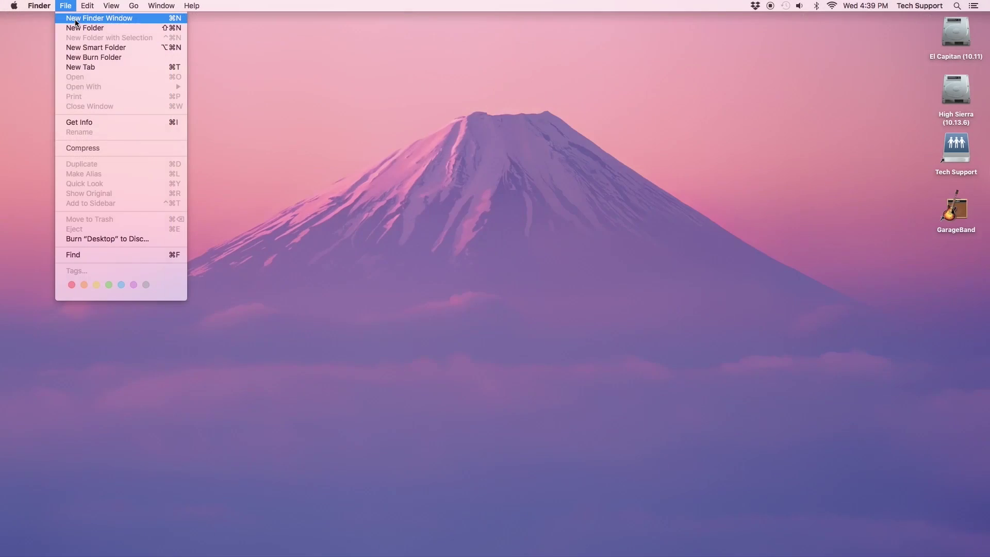
click(76, 23)
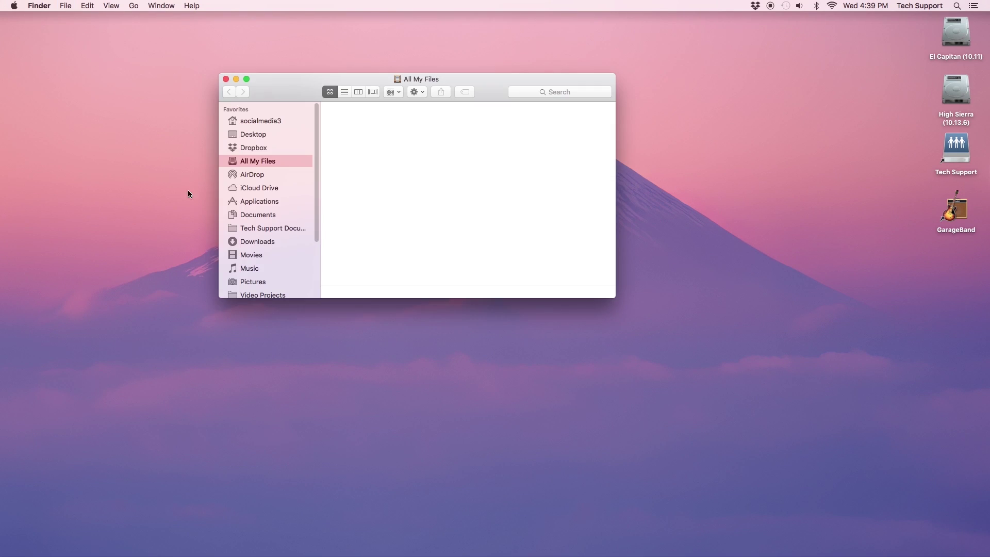
click(251, 240)
click(356, 127)
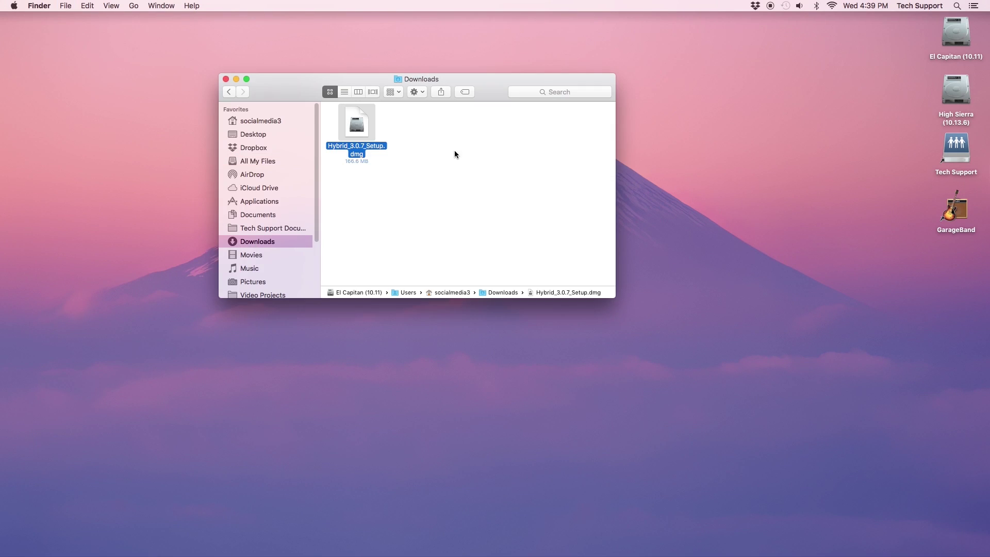
click(226, 79)
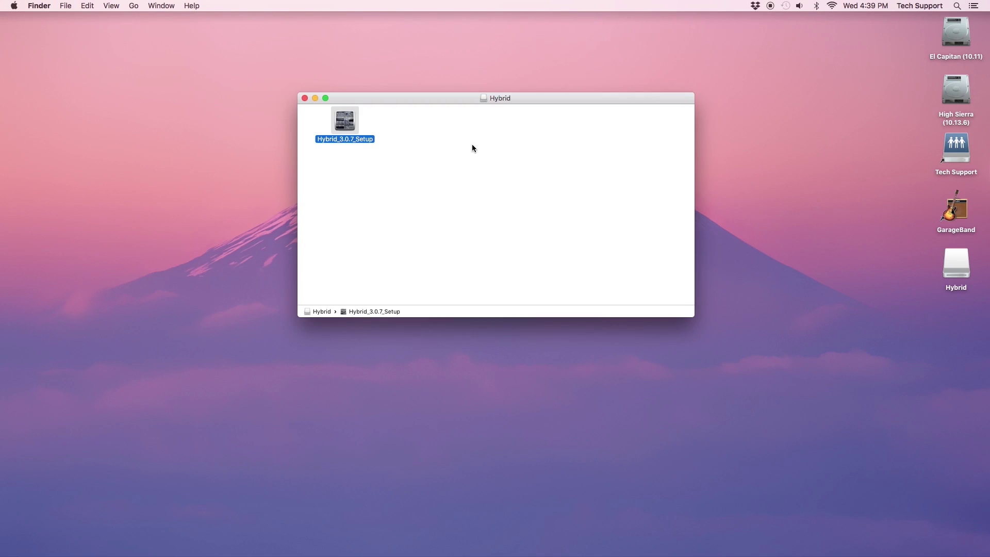
key(super+o)
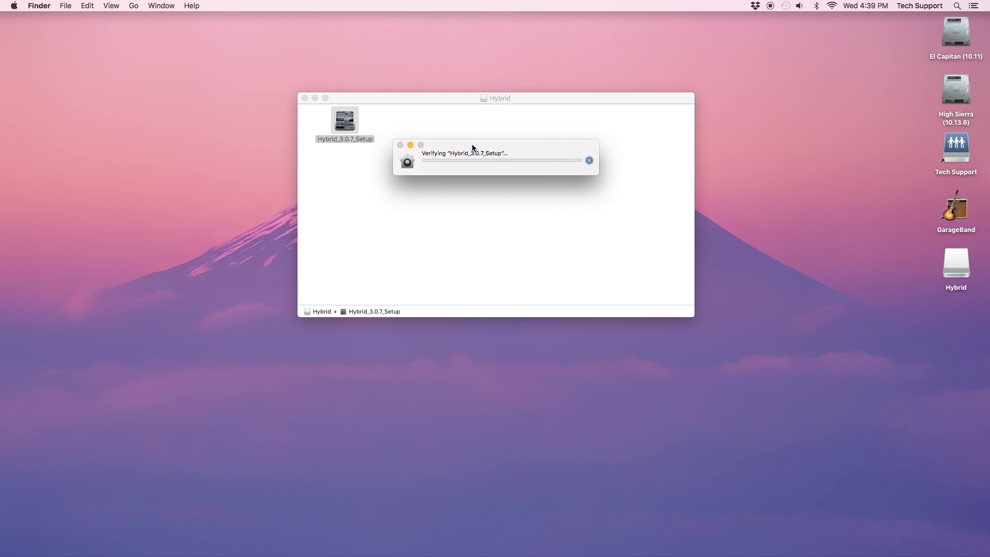
Install Hybrid by accepting the licence and entering the admin password, then close the installer.
click(569, 207)
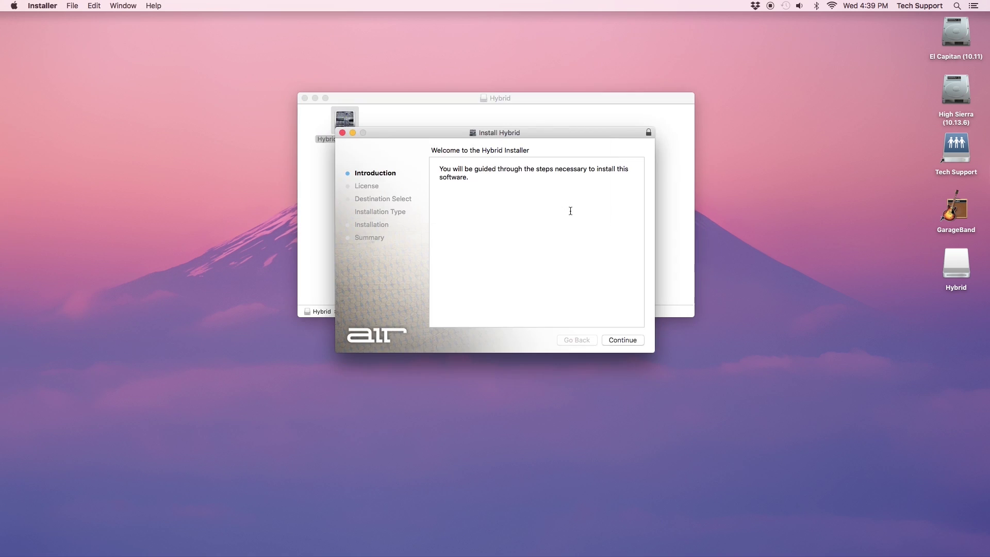
click(636, 340)
click(598, 211)
click(627, 339)
text(********)
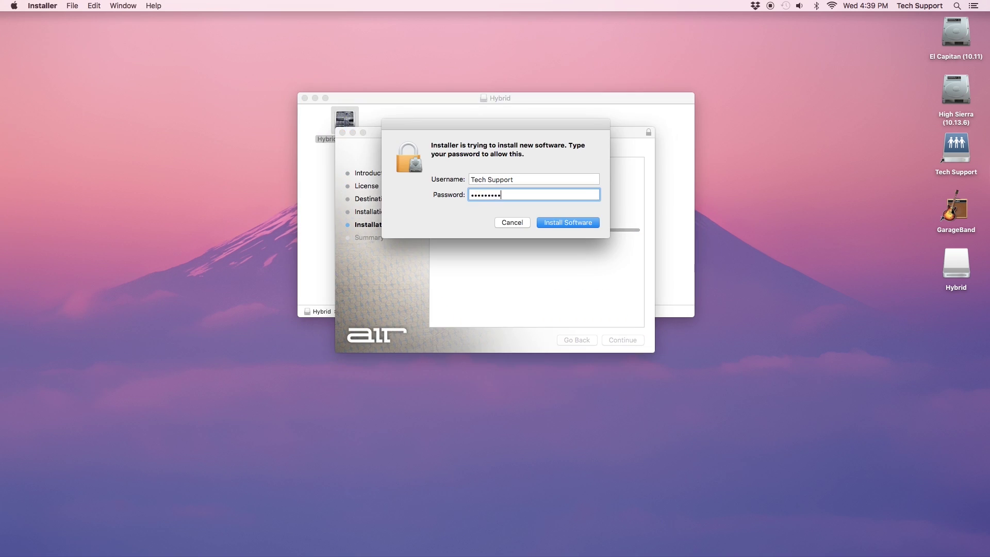
key(Return)
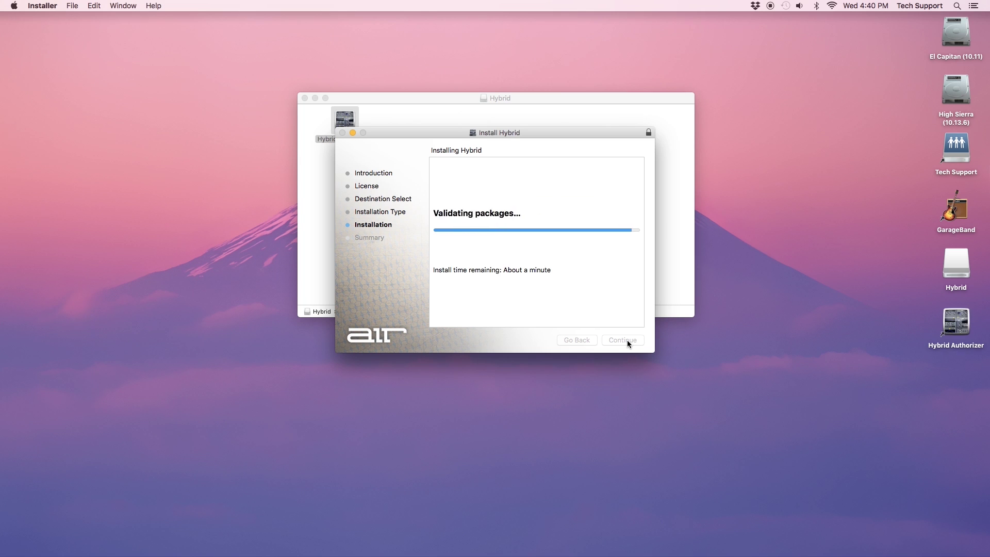
click(627, 339)
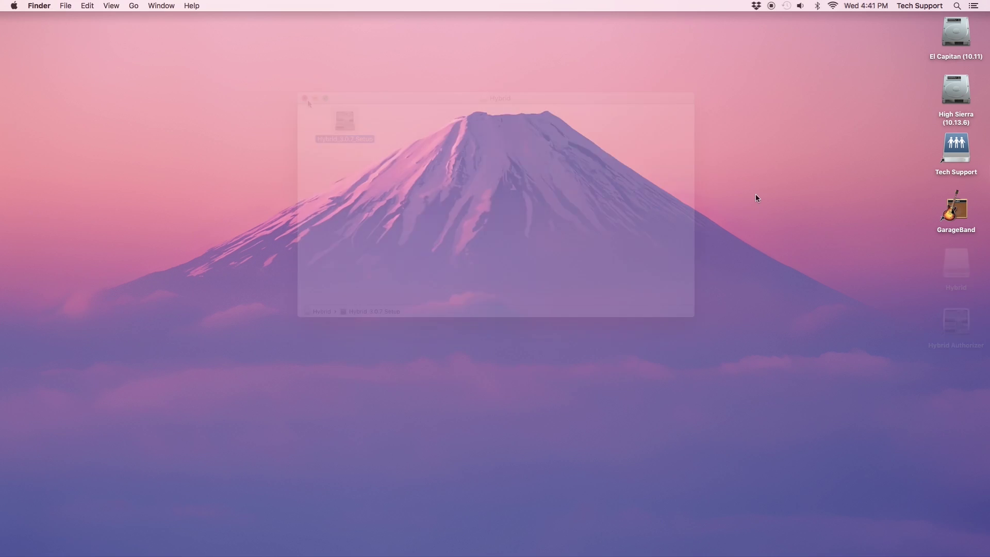
Launch GarageBand and create an Empty Project with a Classic Electric Piano software instrument track.
click(944, 216)
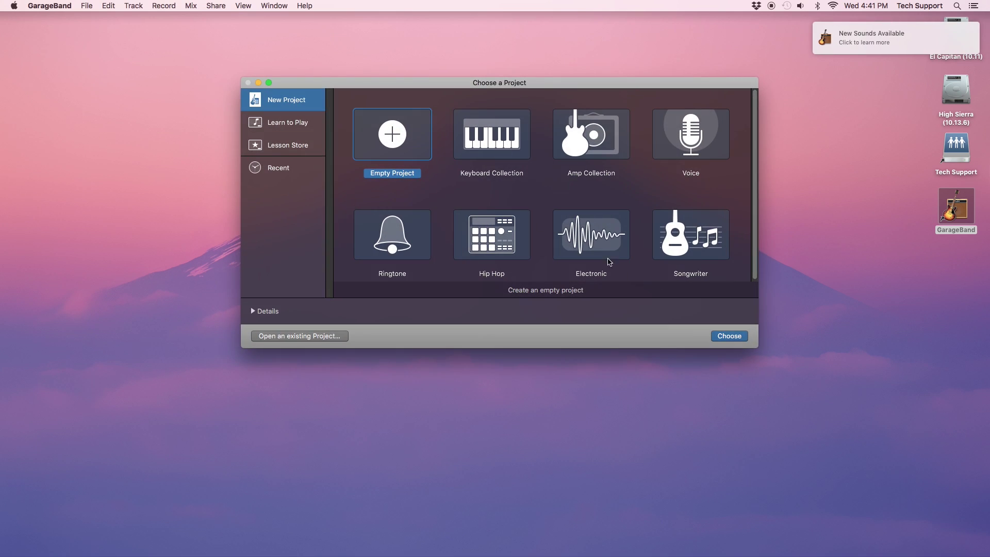
click(721, 336)
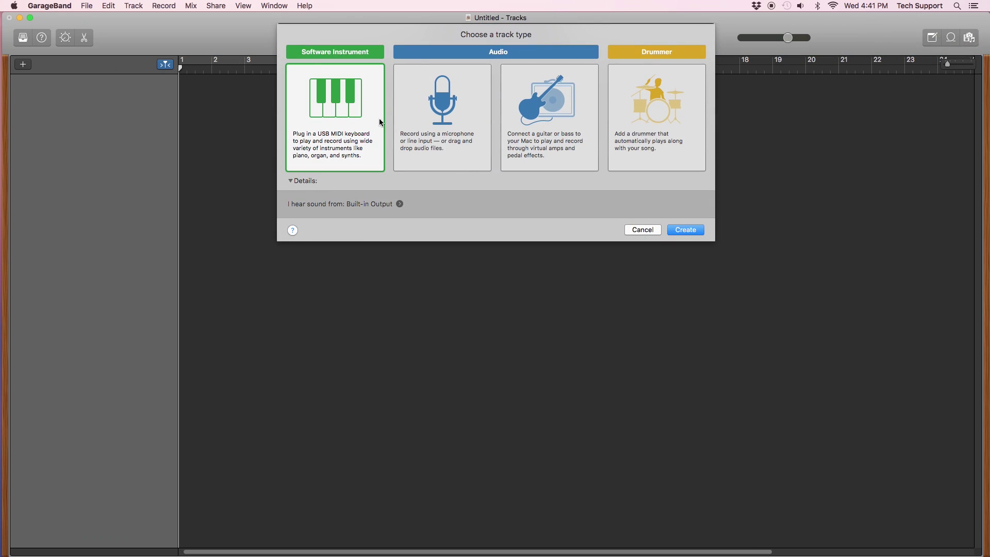
click(691, 230)
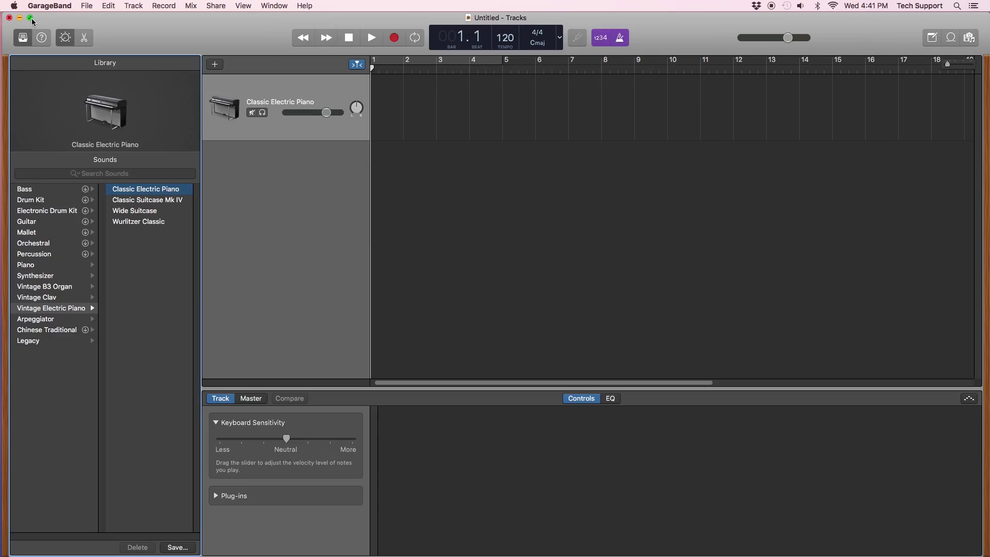
Go full screen and open the track's instrument plug-in list to Hybrid_x64 (Mono/Stereo).
click(31, 18)
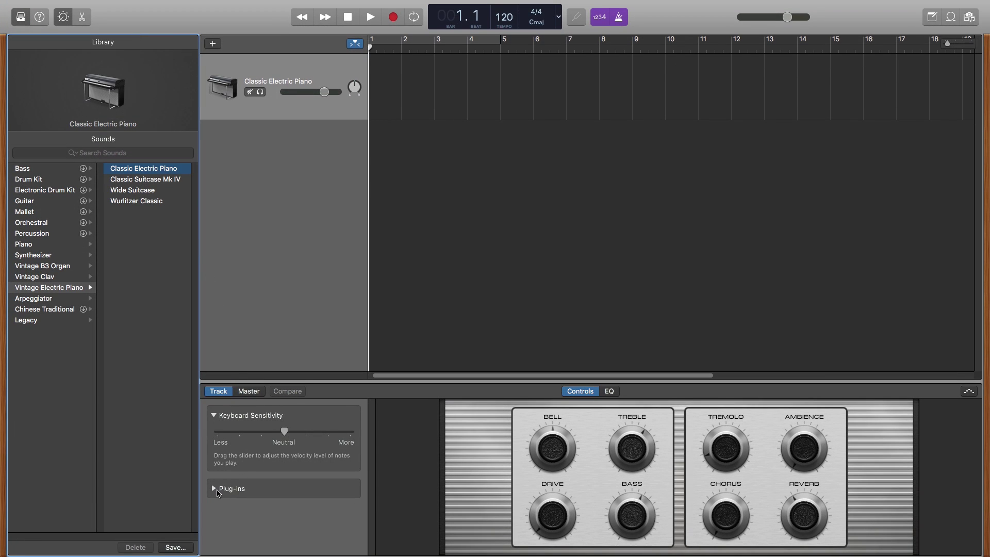
click(214, 488)
scroll(289, 475, down, 2)
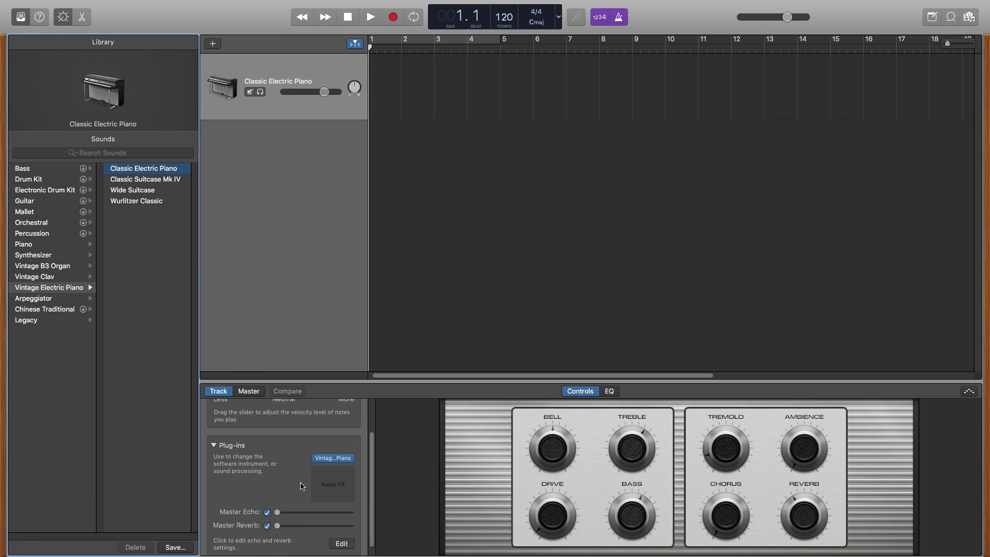
click(351, 459)
mouse_move(370, 483)
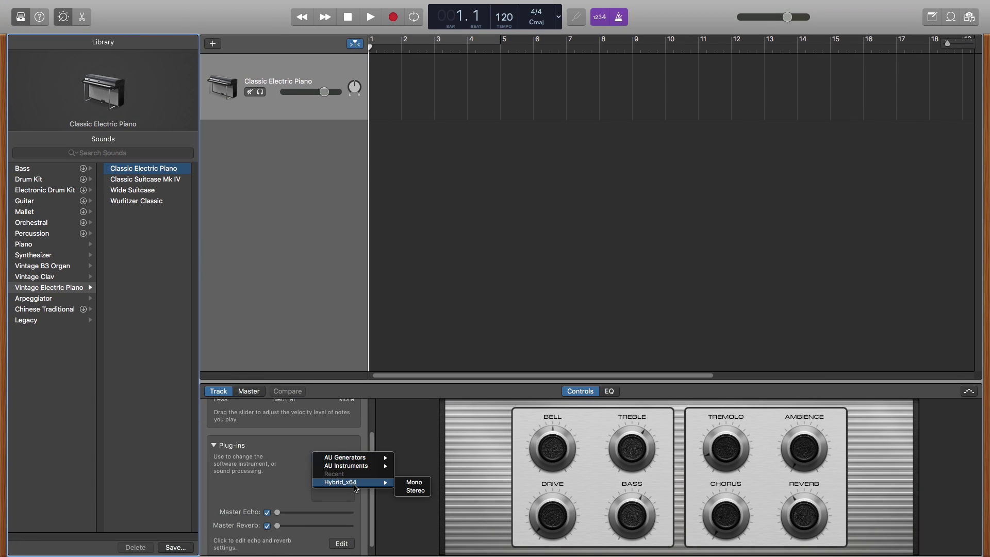
Load Hybrid_x64 with the 14 Poly Synths > 24 LA 80s Keys preset and close the plugin window.
click(417, 483)
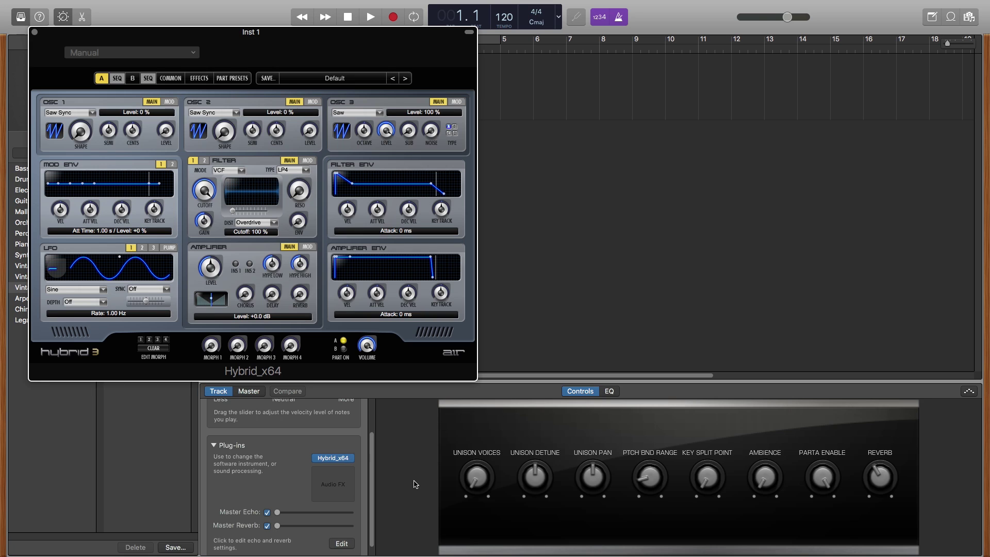
click(358, 83)
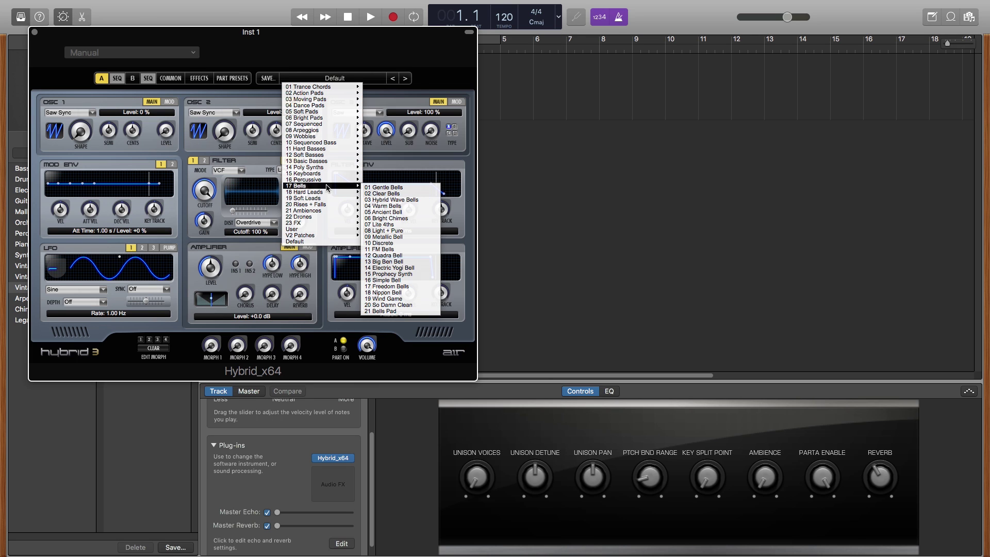
mouse_move(328, 168)
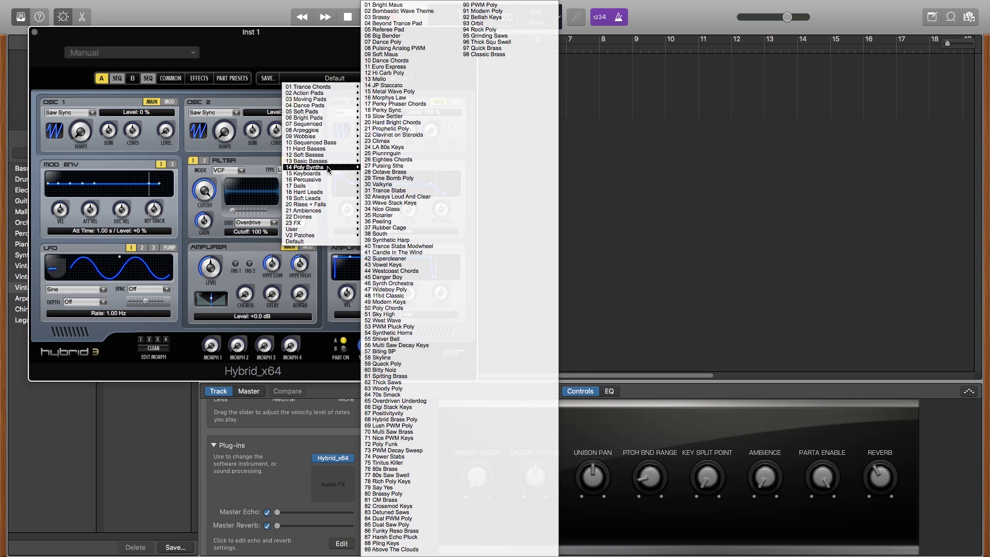
click(384, 147)
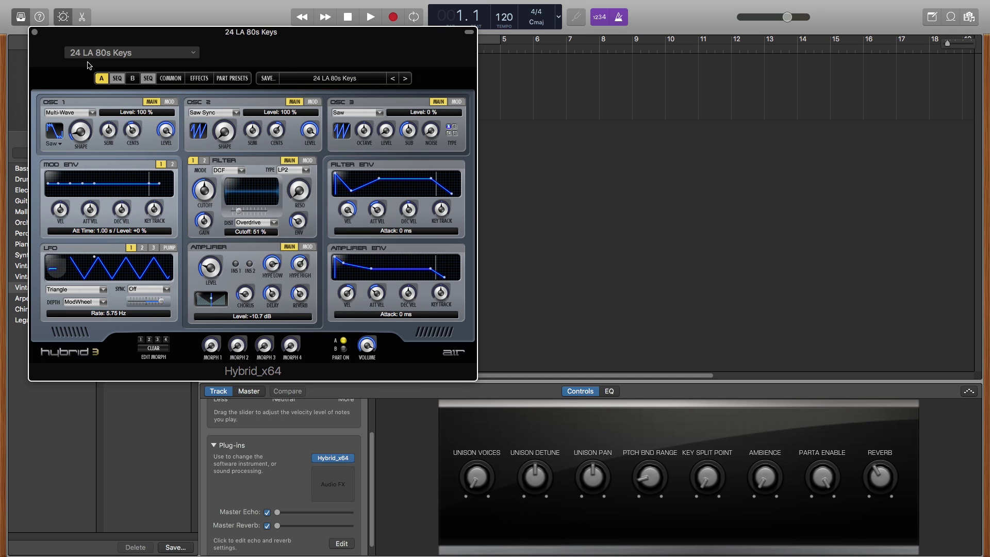
click(35, 32)
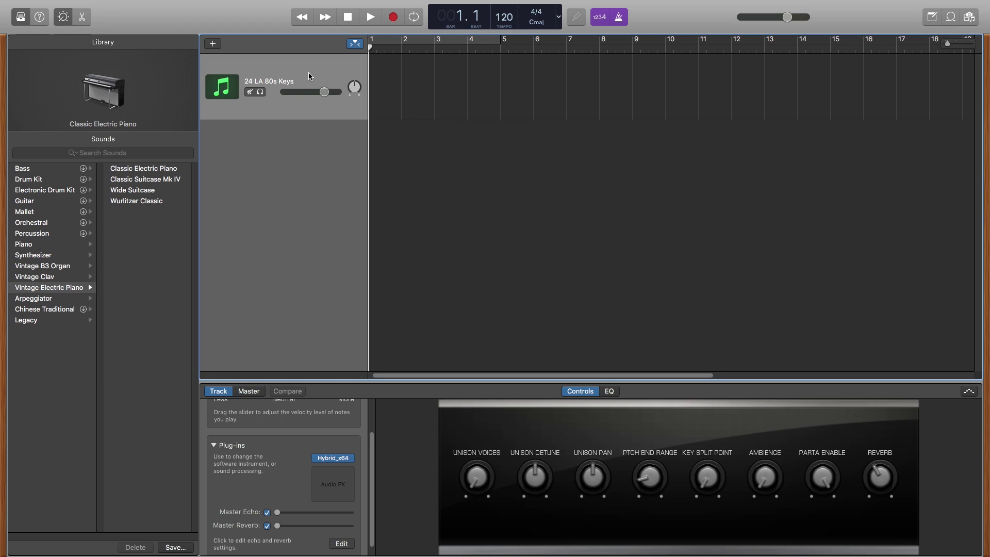
Record a MIDI region over bars 1–5 and view its notes in an enlarged Piano Roll.
key(r)
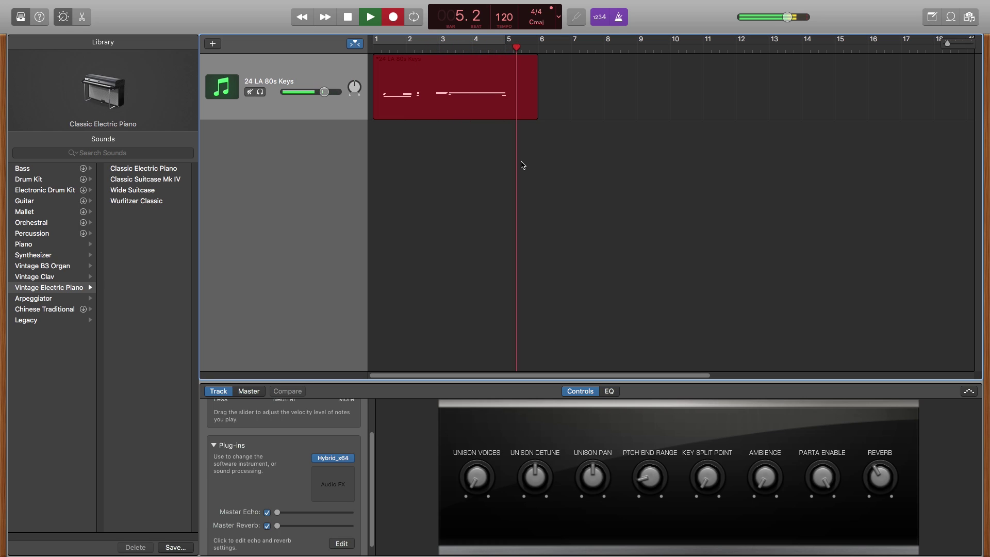
key(space)
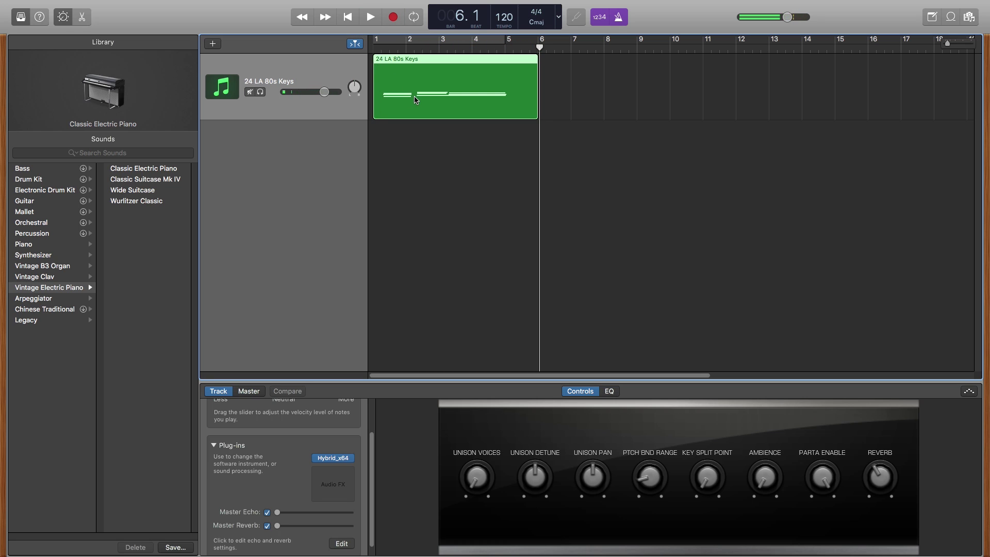
double_click(416, 100)
drag(467, 382, 466, 231)
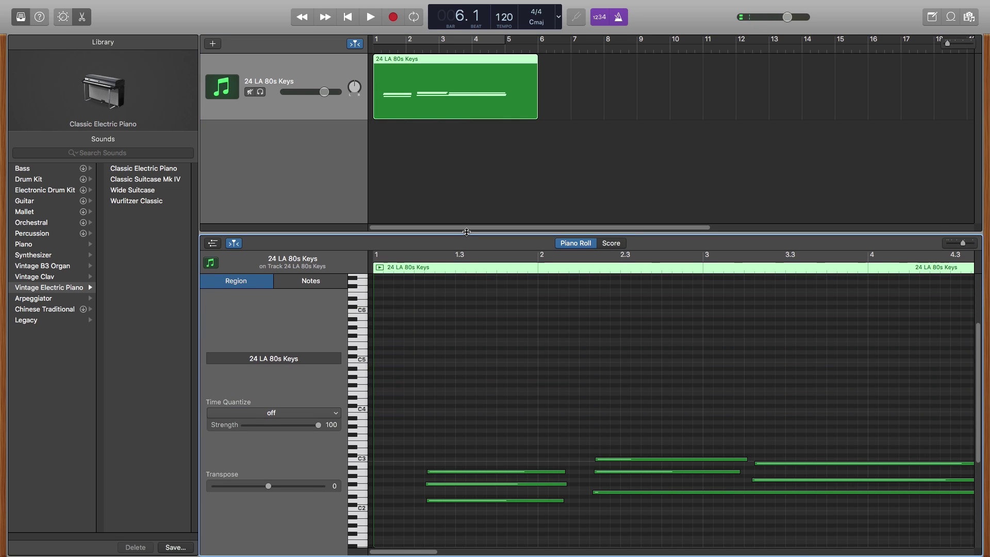
scroll(513, 413, down, 3)
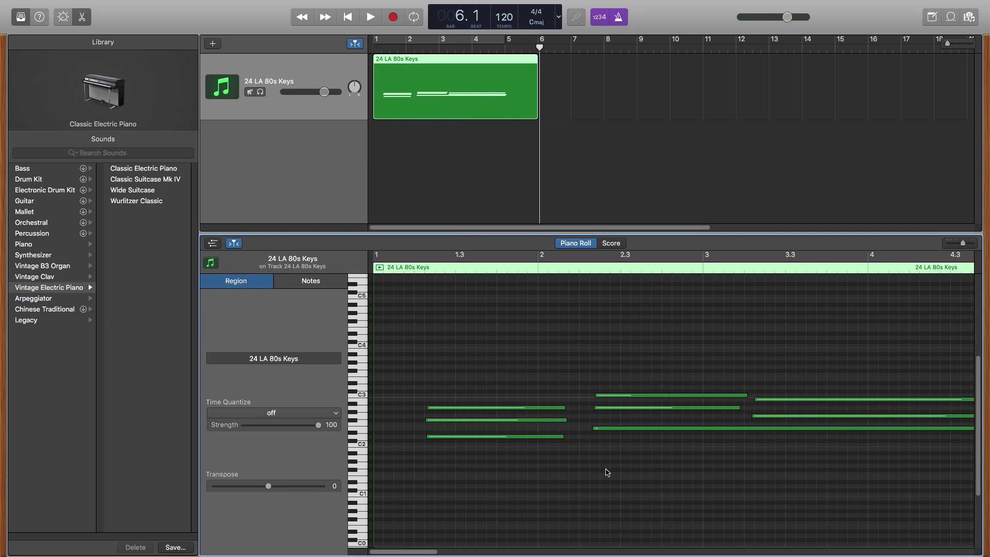